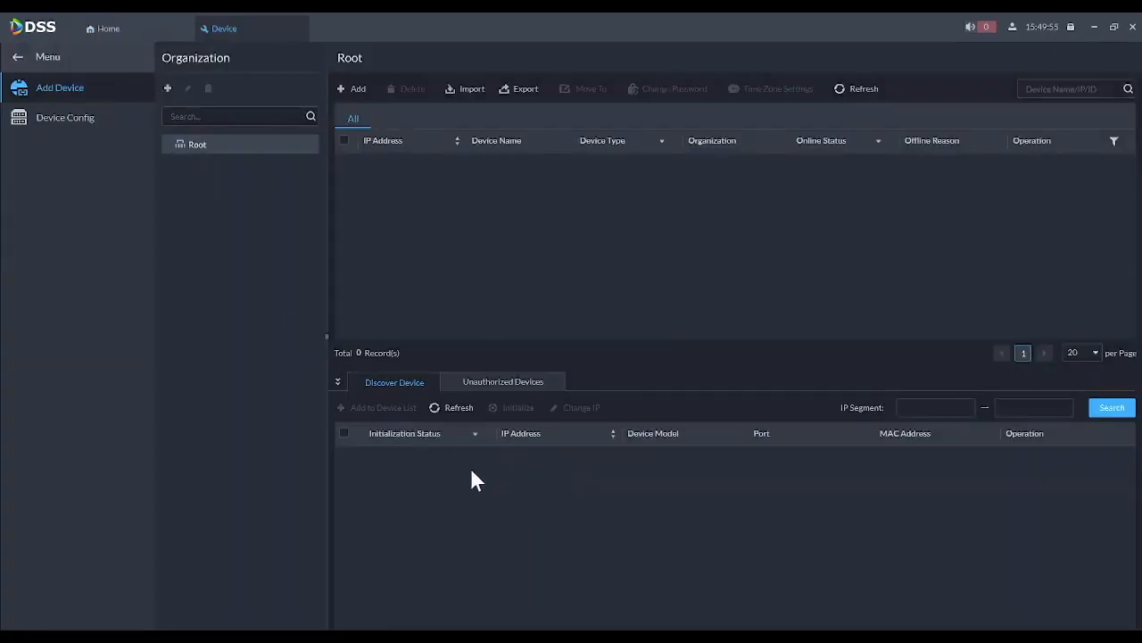
- Refresh the device search and show Configtool's list with the ASC2204C-S controller at 192.168.1.115
click(449, 404)
key(alt+Tab)
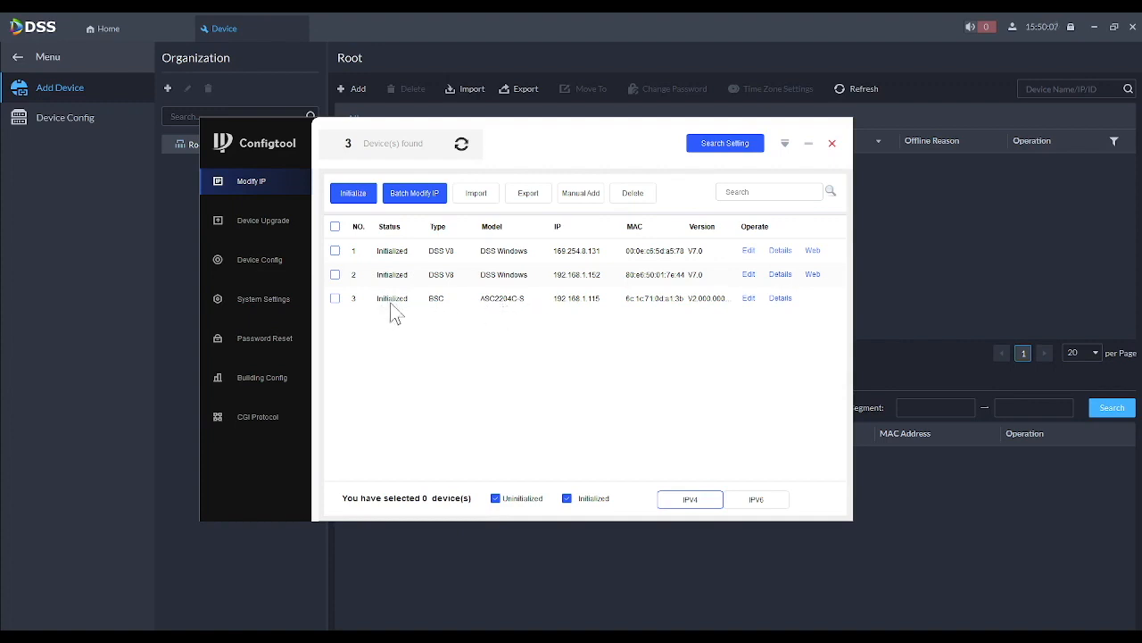
- Start adding a new device by IP address in the Access Control category
click(809, 144)
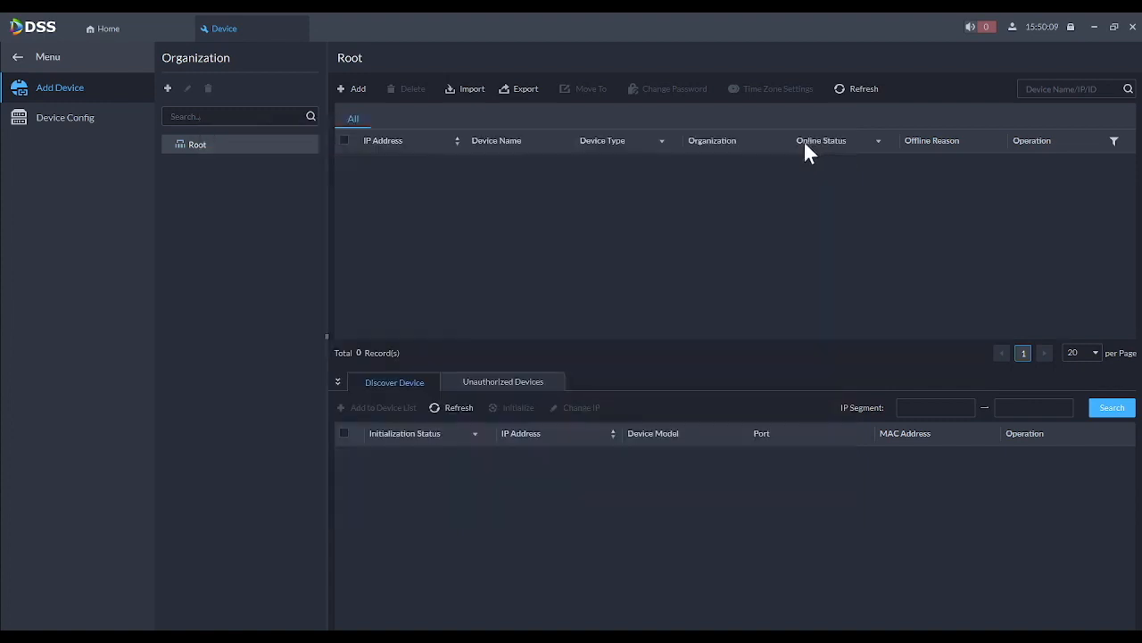
click(357, 90)
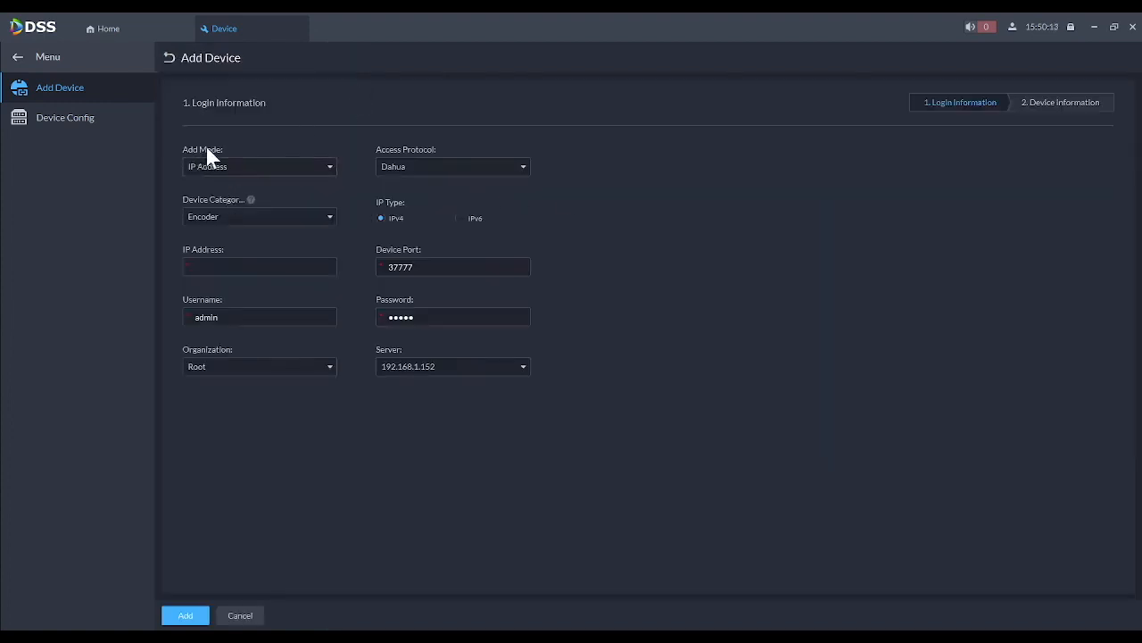
click(220, 169)
click(211, 190)
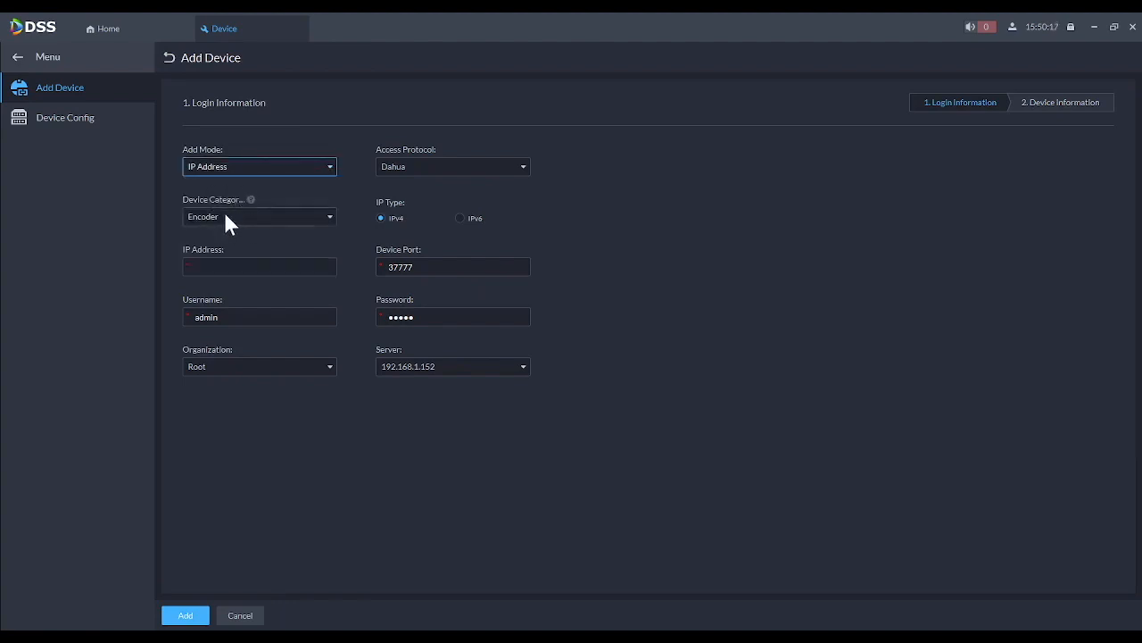
click(226, 220)
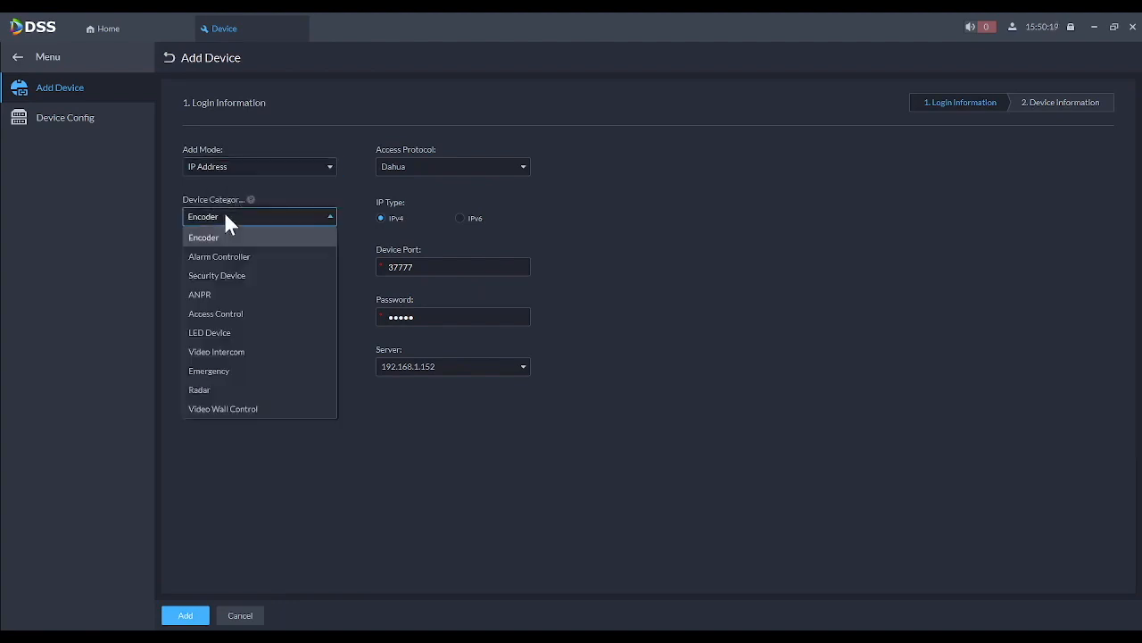
click(226, 314)
- Enter IP address 192.168.1.115 and re-enter the admin password
click(224, 267)
text(192.1)
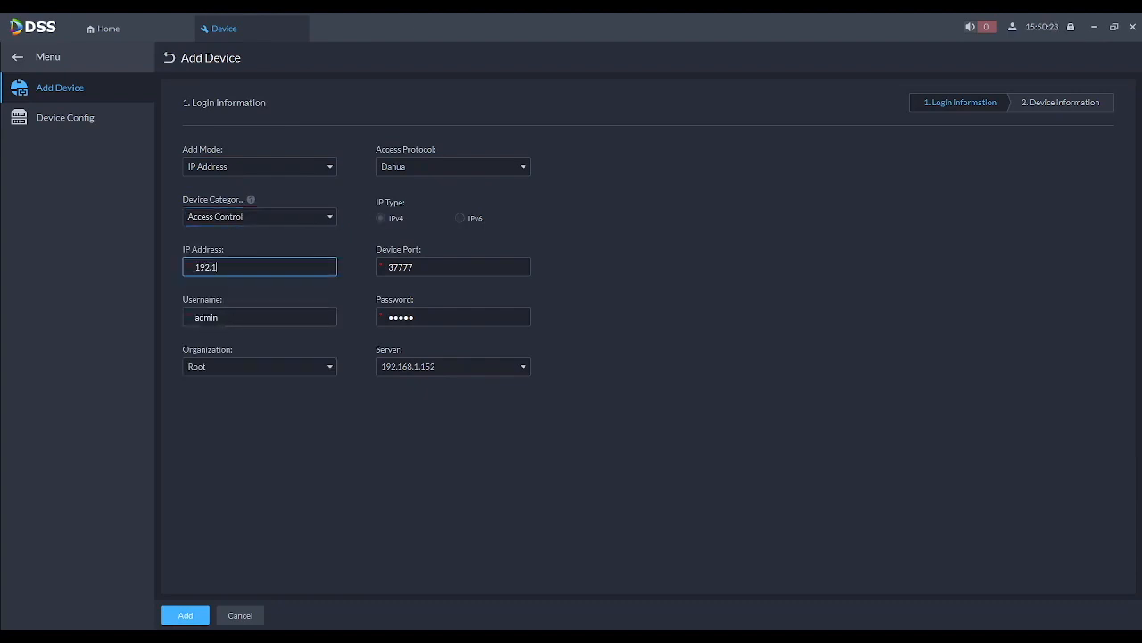
text(68.1.115)
drag(424, 317, 357, 312)
text(••••••••)
- Name the controller ASC2204C-S, set time zone (UTC-08:00) Pacific Time (US & Canada), and add it
click(173, 620)
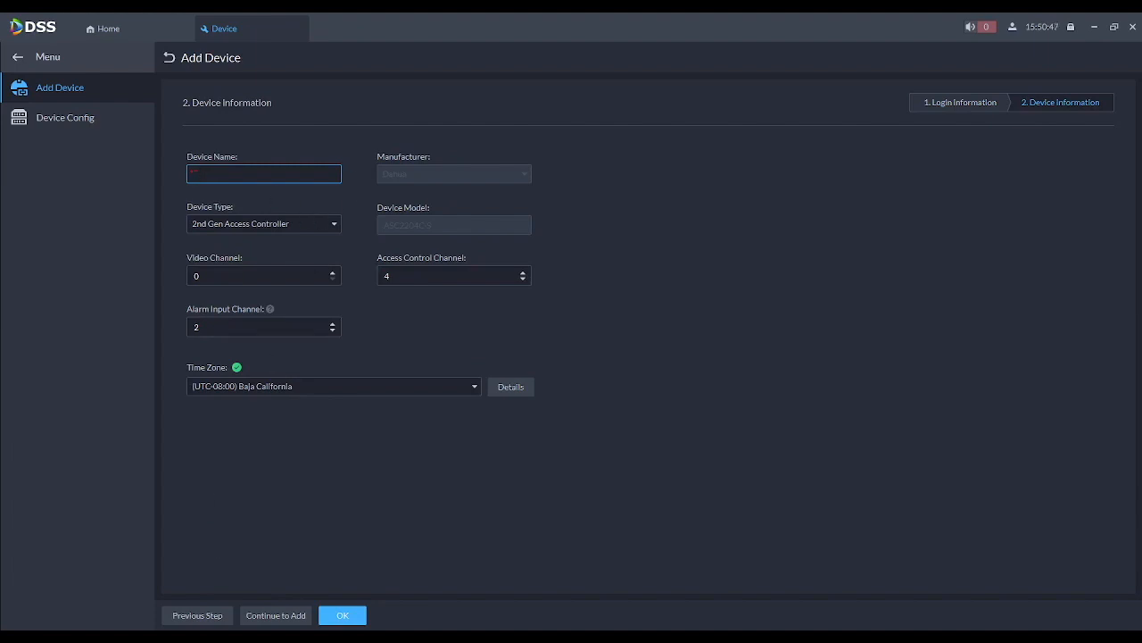
text(ASC2204C-S)
click(319, 389)
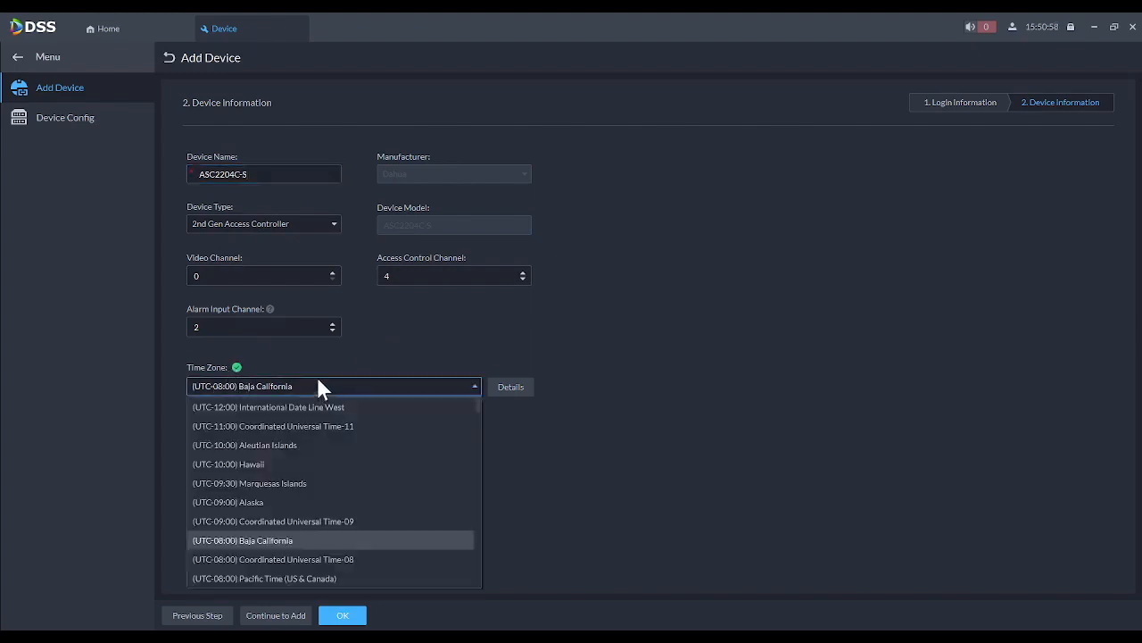
click(302, 576)
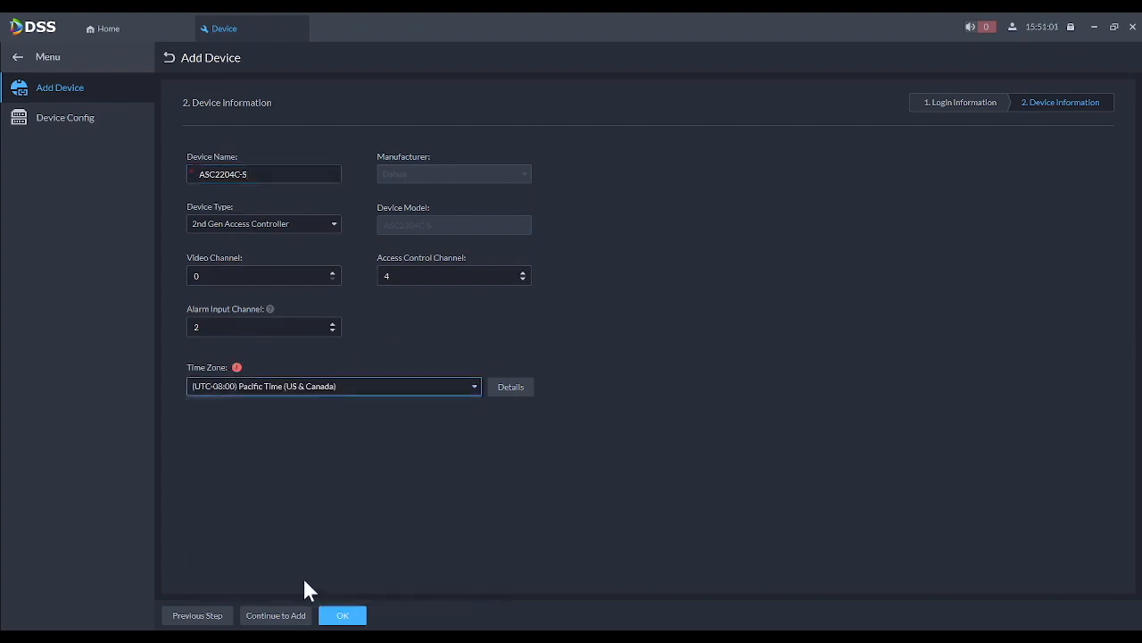
click(343, 616)
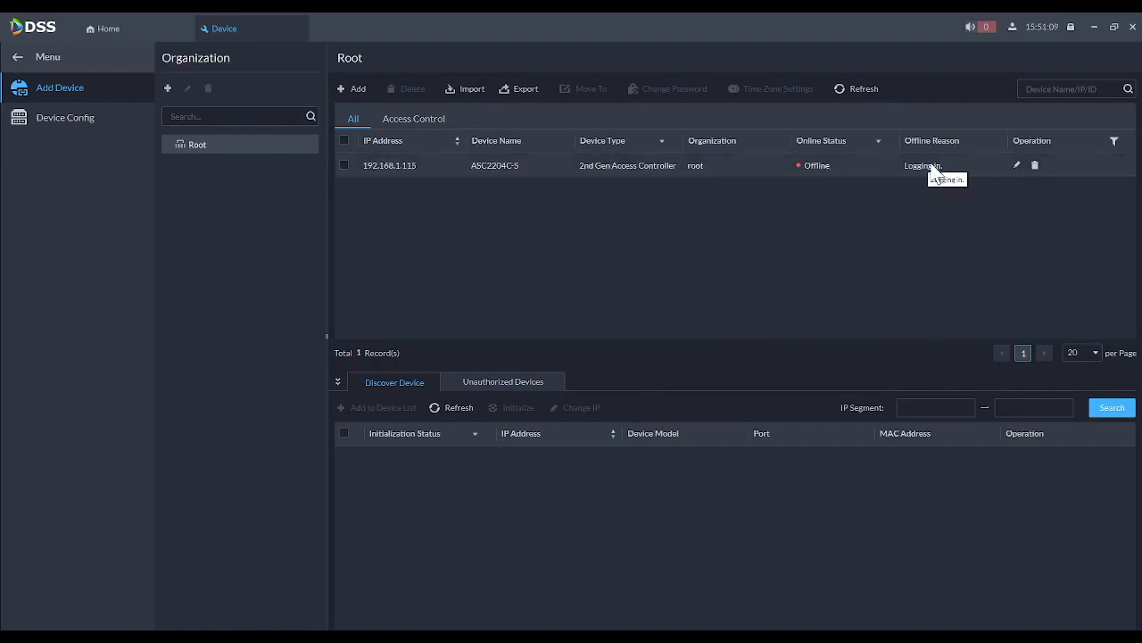
- Refresh the device list until ASC2204C-S shows Online
click(846, 87)
- Close device management and go to the Person and Vehicle Info person list
click(298, 29)
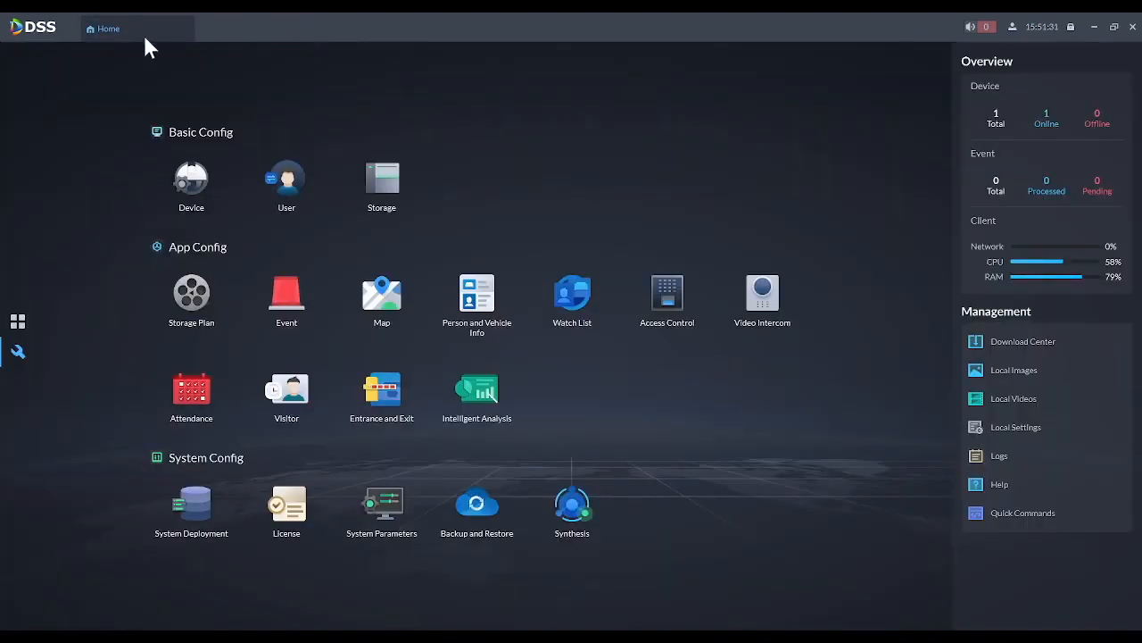
click(483, 312)
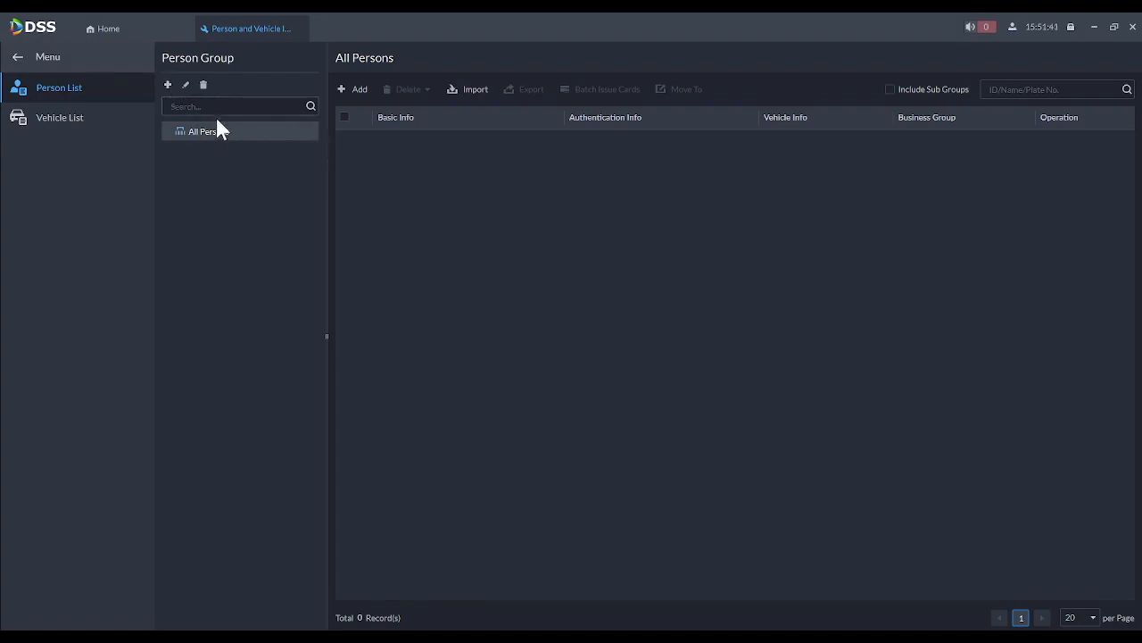
- Add a new person named Test and expand its Authentication Info section
click(356, 88)
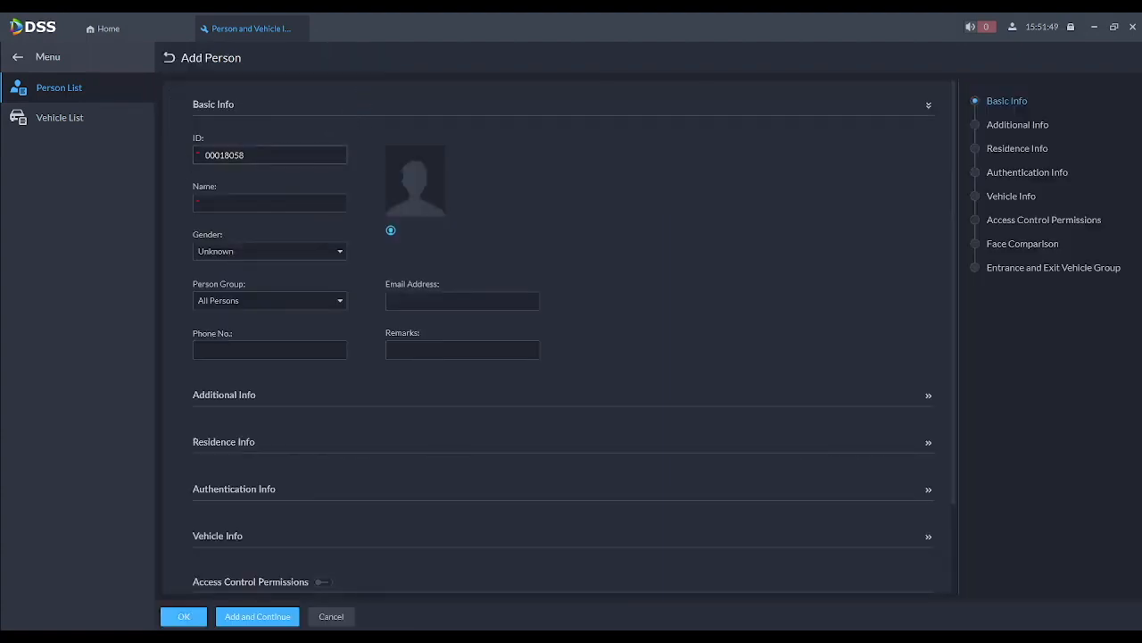
click(253, 204)
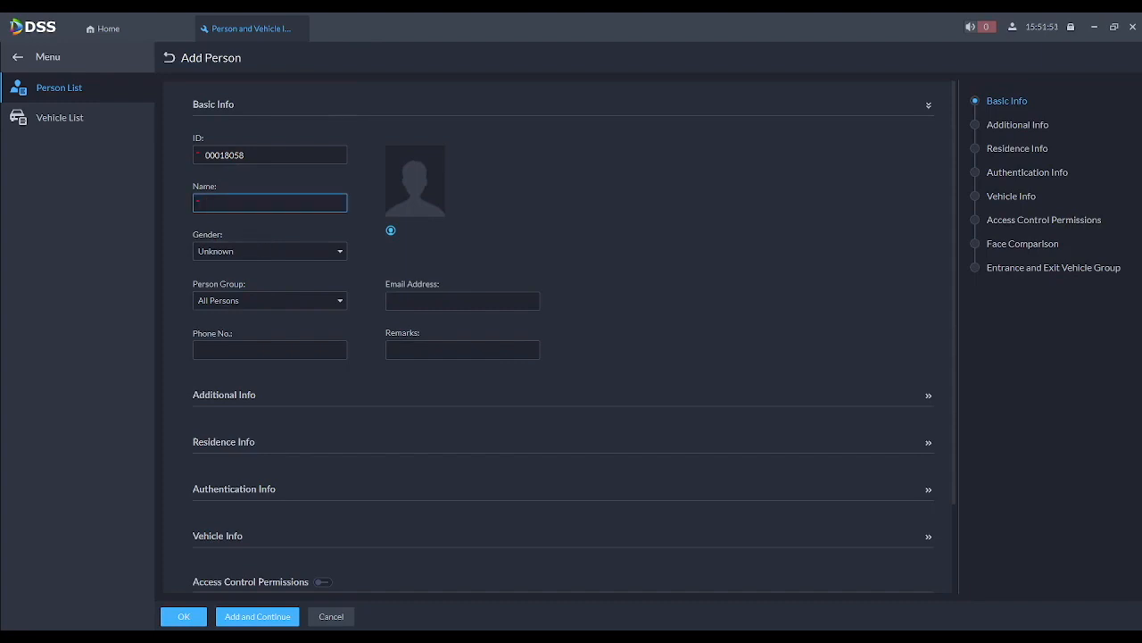
text(Test)
scroll(660, 265, down, 2)
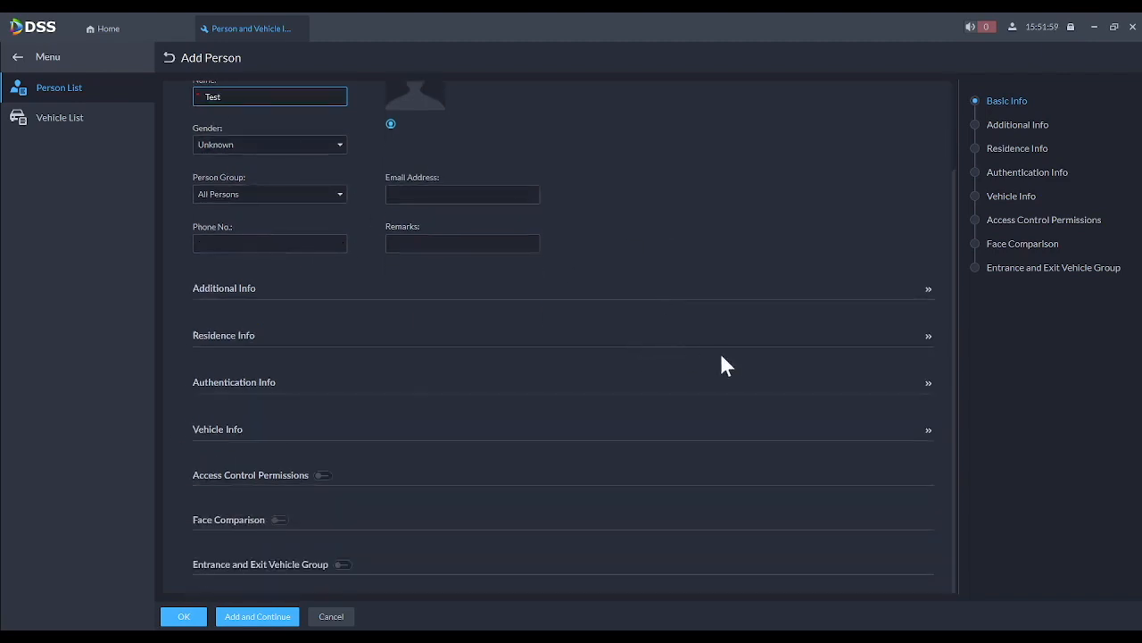
click(929, 383)
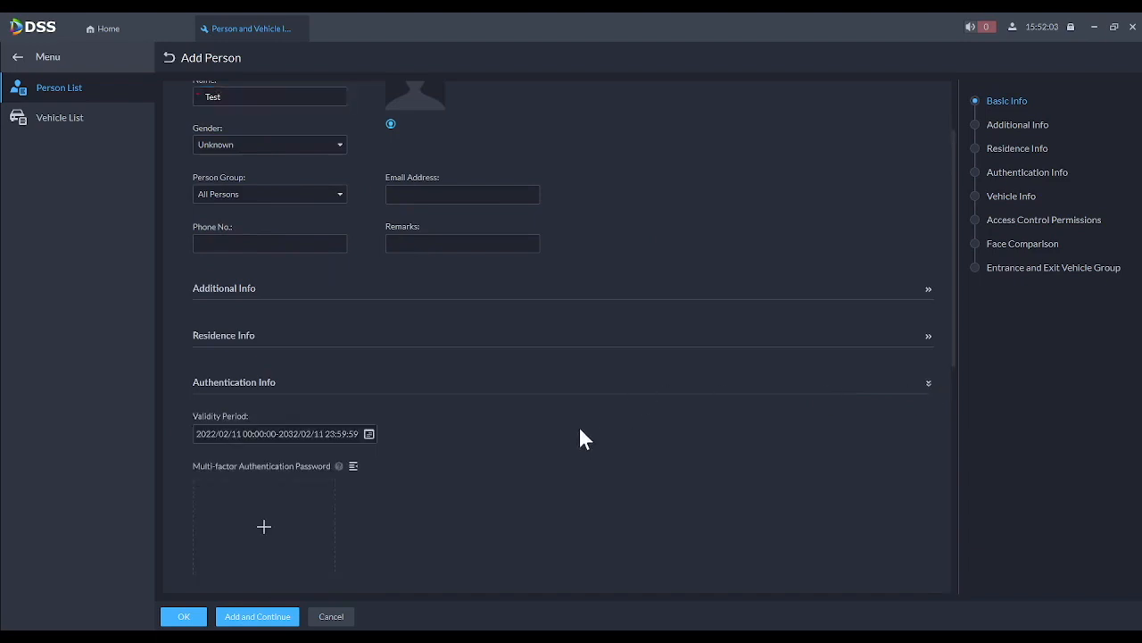
scroll(584, 438, down, 2)
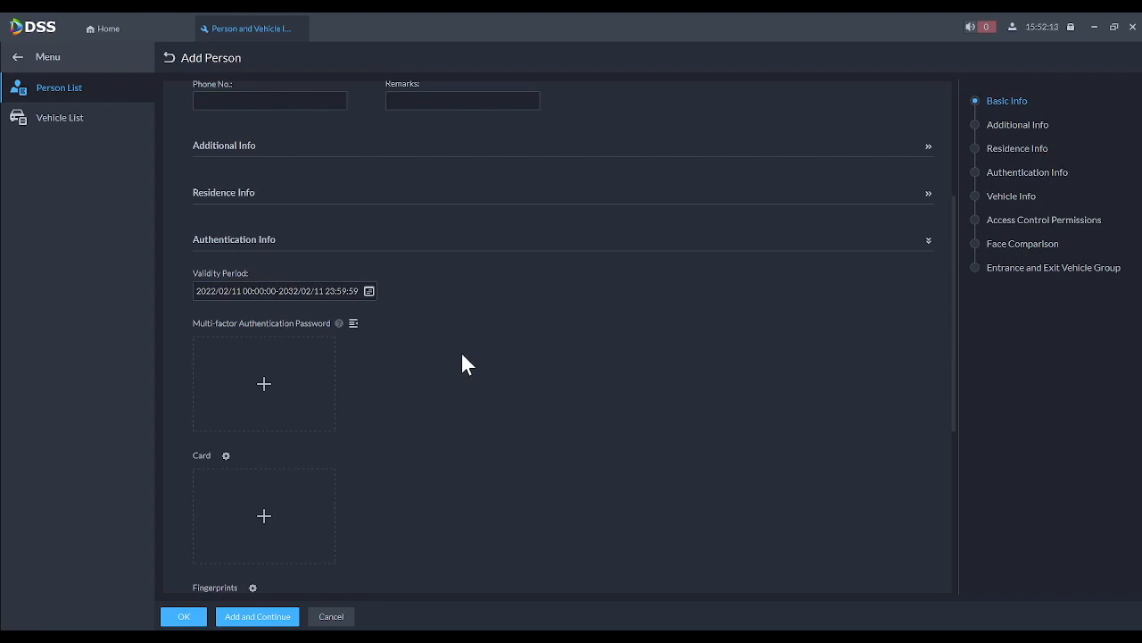
scroll(399, 330, down, 2)
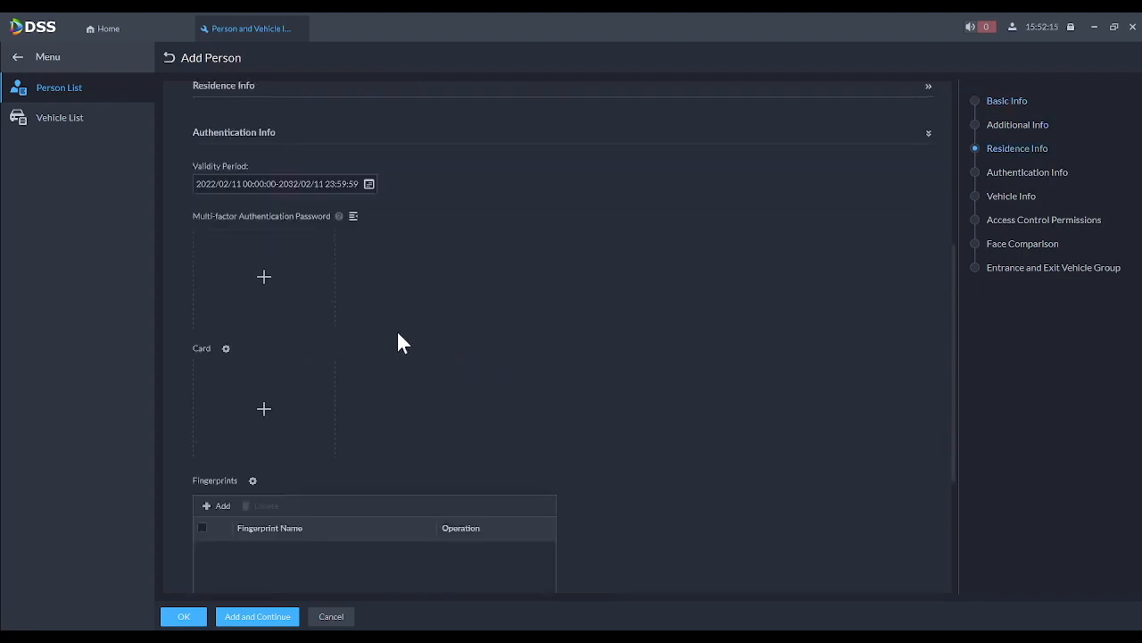
scroll(396, 351, down, 1)
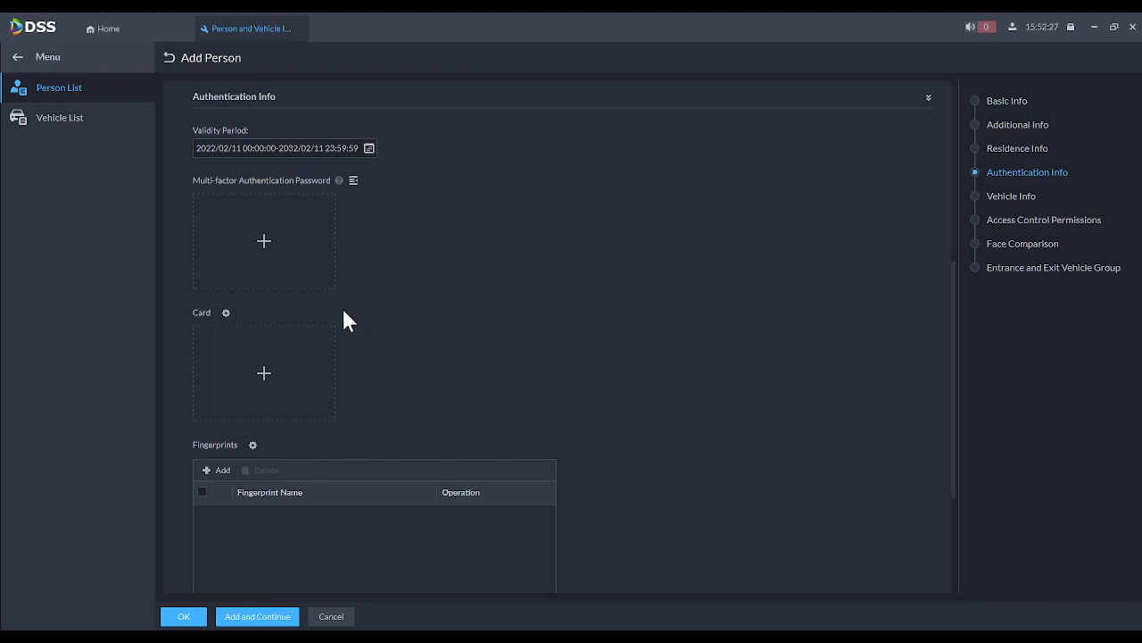
- Set the card reader source to Device, using Reader 1 on ASC2204C-S channel1
click(225, 313)
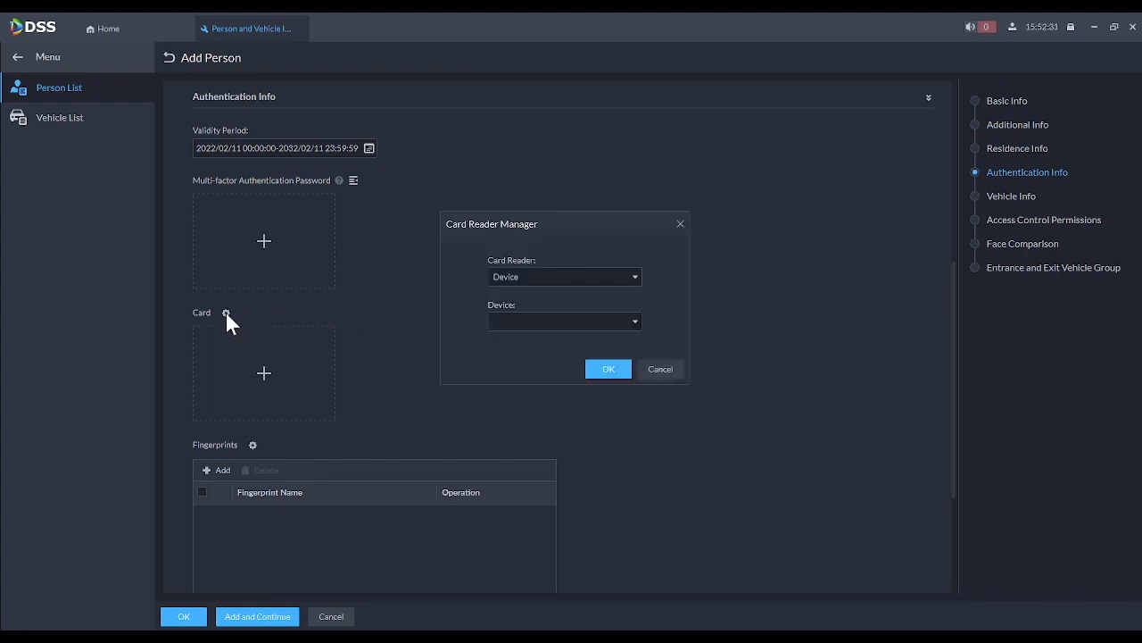
click(529, 277)
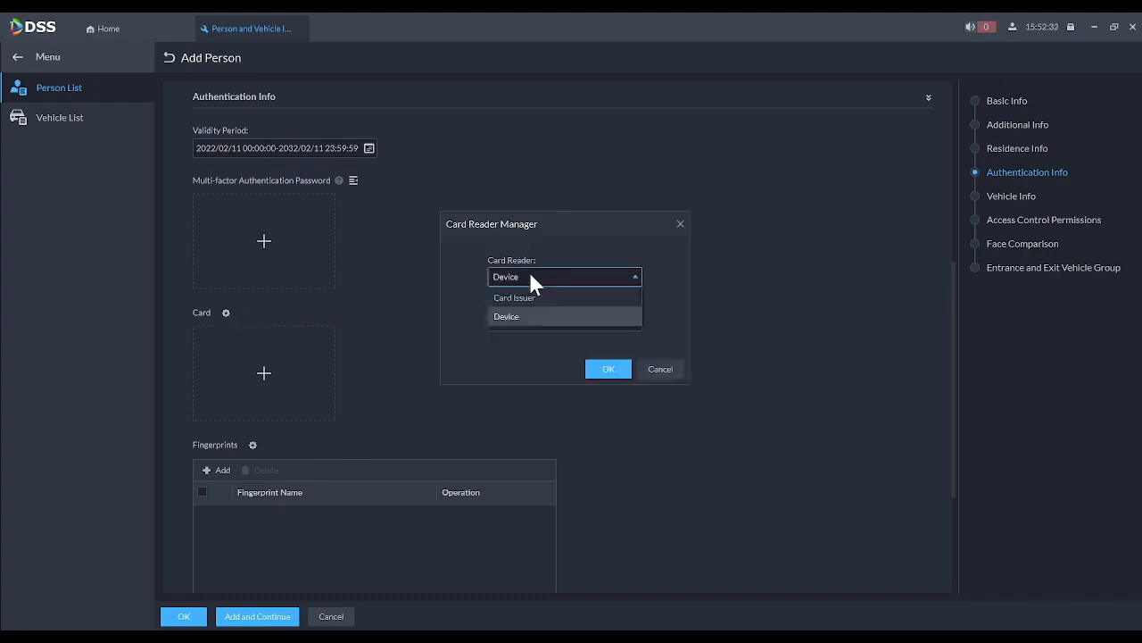
click(514, 318)
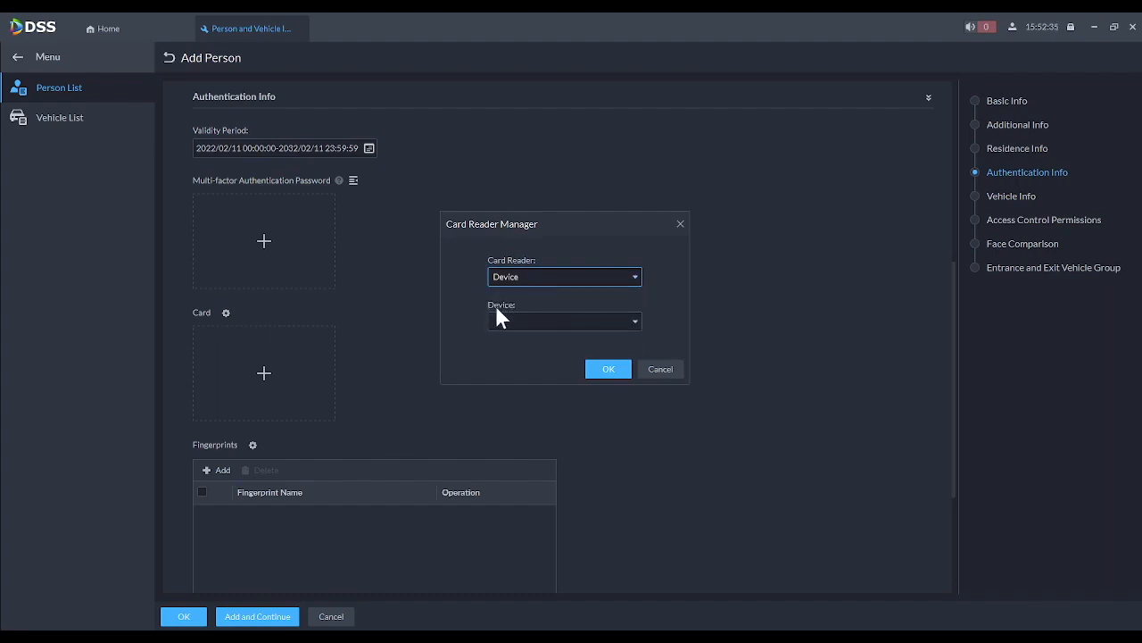
click(517, 319)
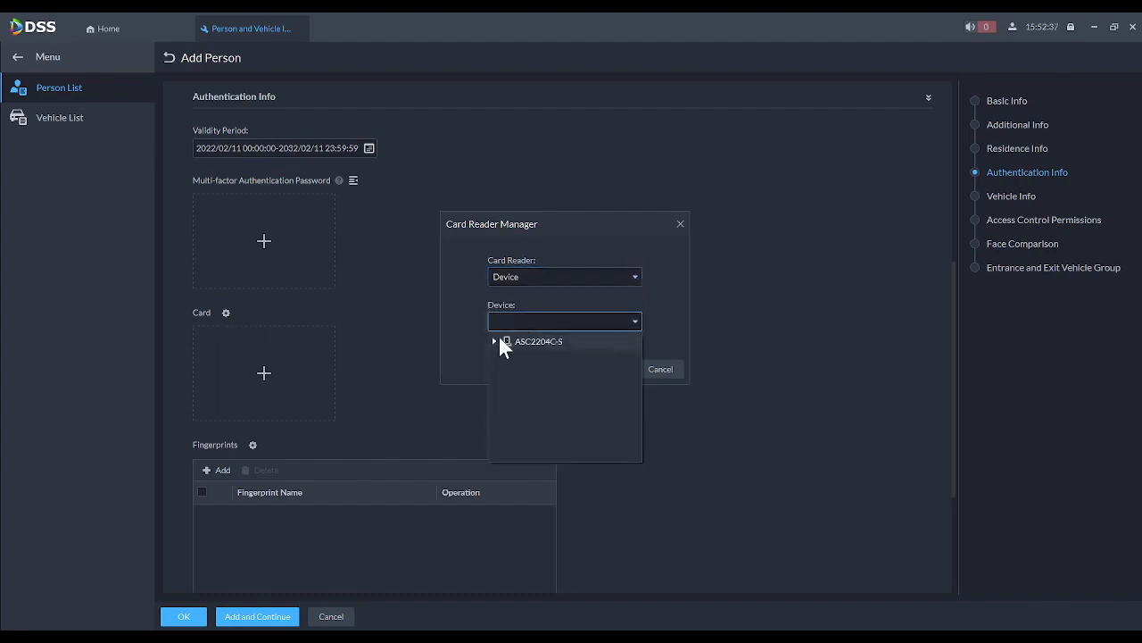
click(494, 341)
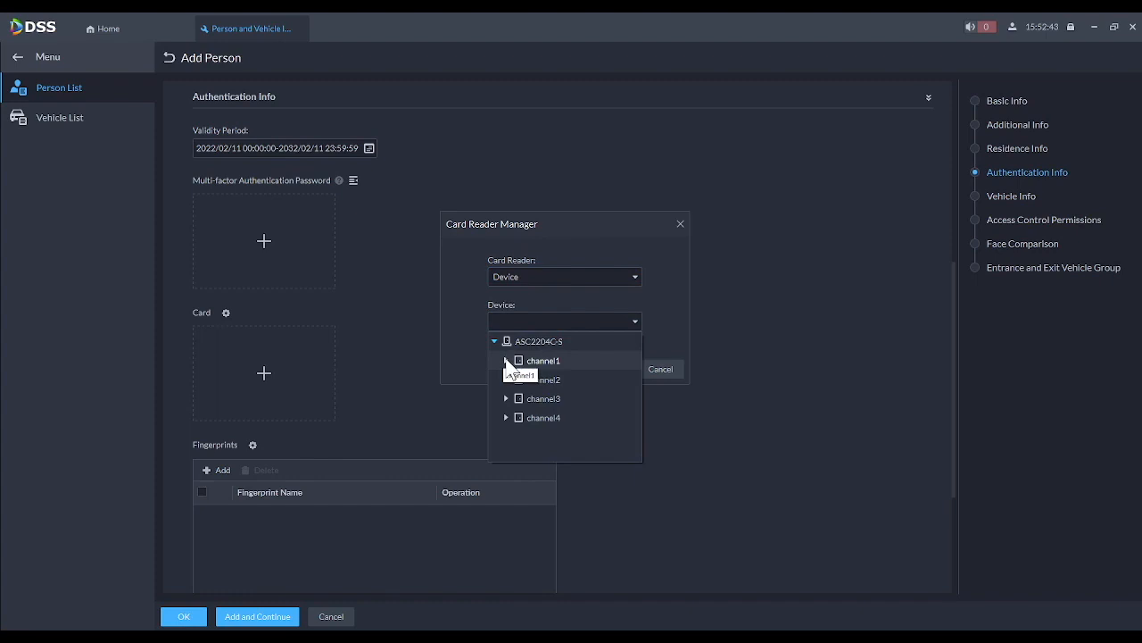
click(506, 361)
click(540, 379)
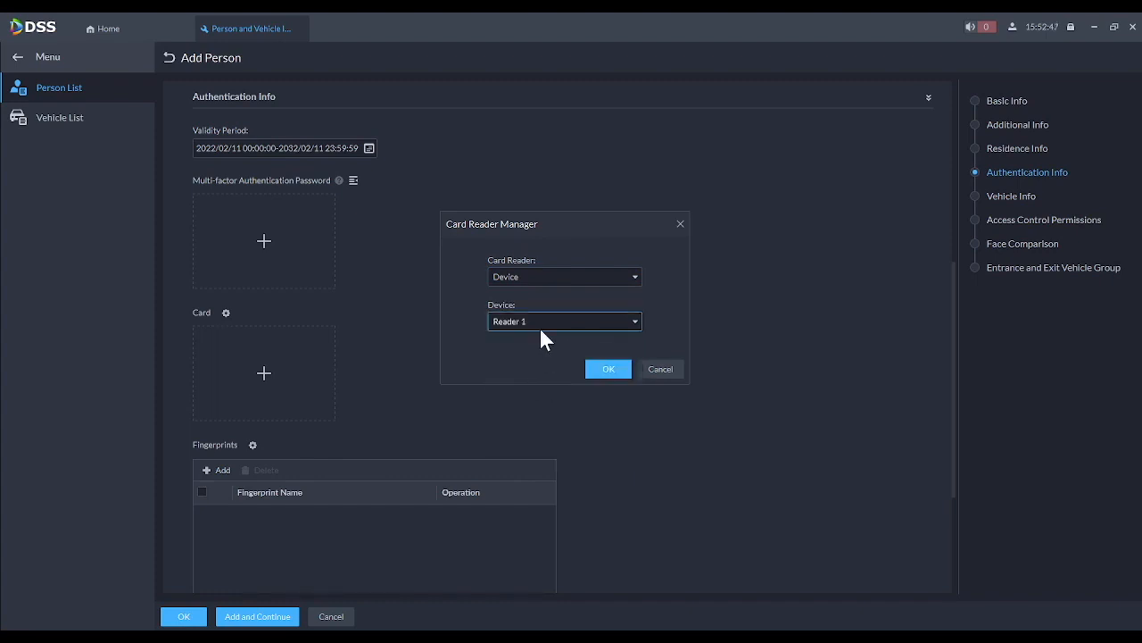
click(601, 366)
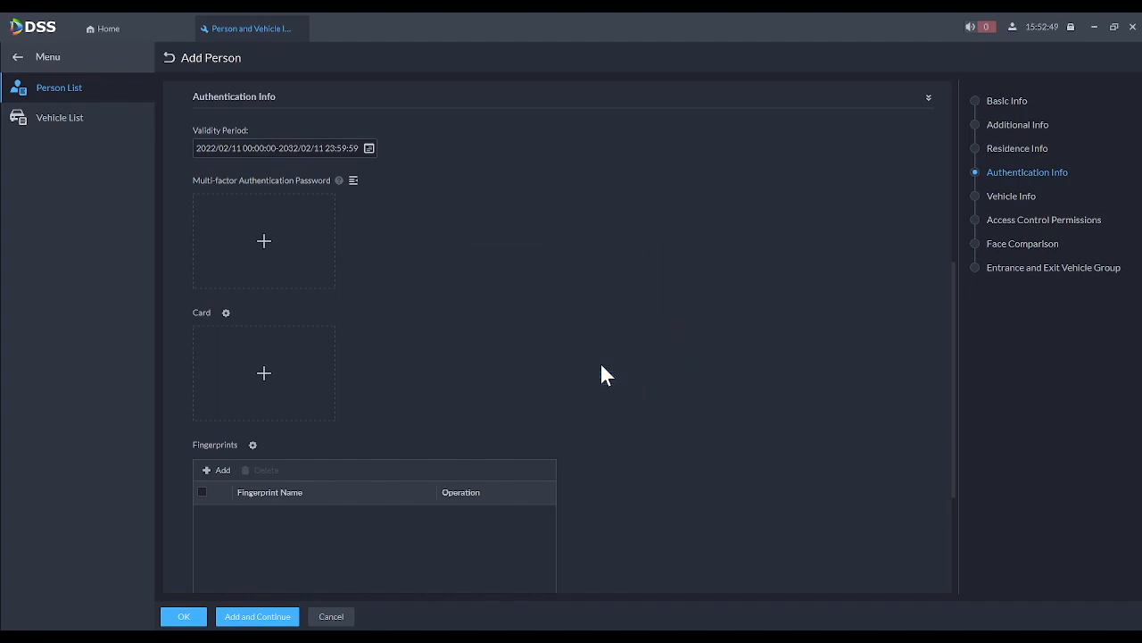
- Enroll a swiped card for Test, save the person, and open Access Control's Door Groups
click(264, 372)
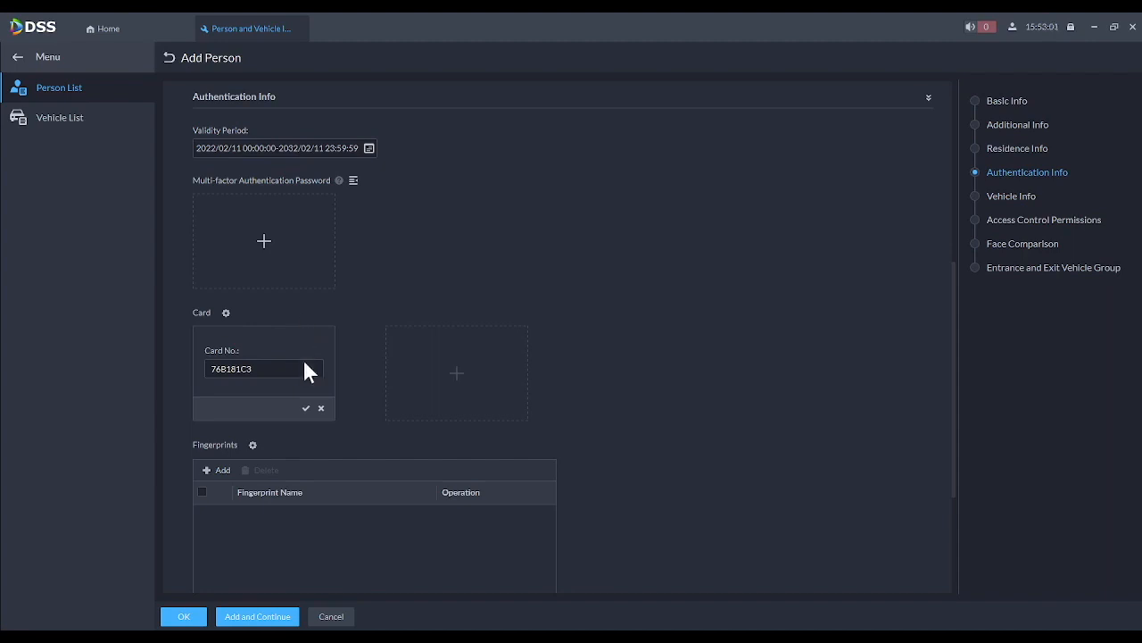
click(306, 409)
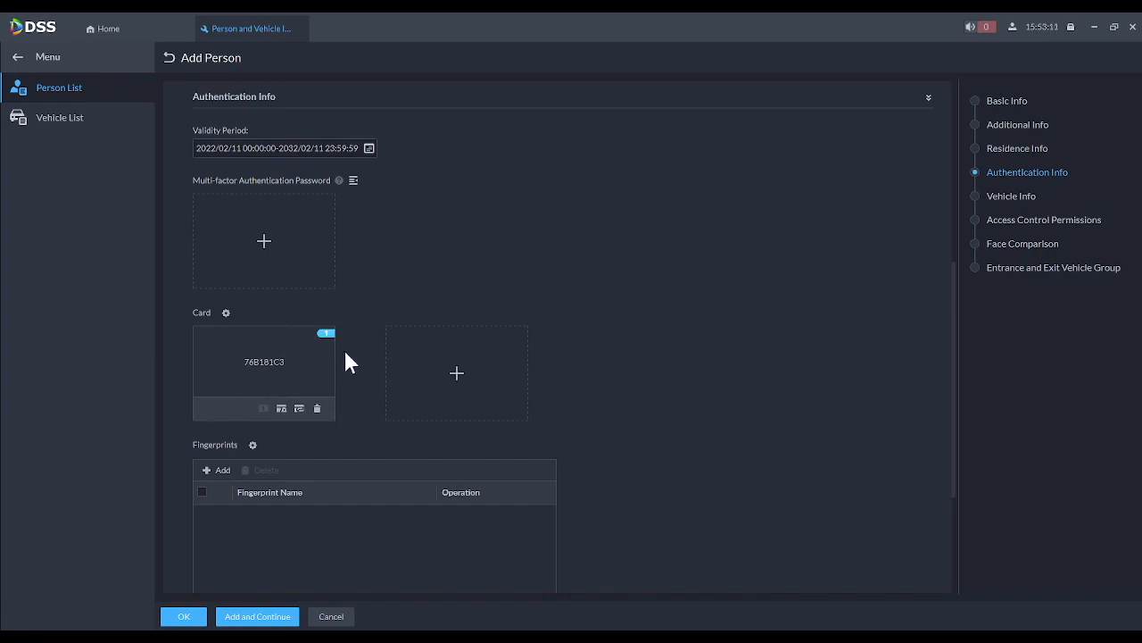
click(187, 617)
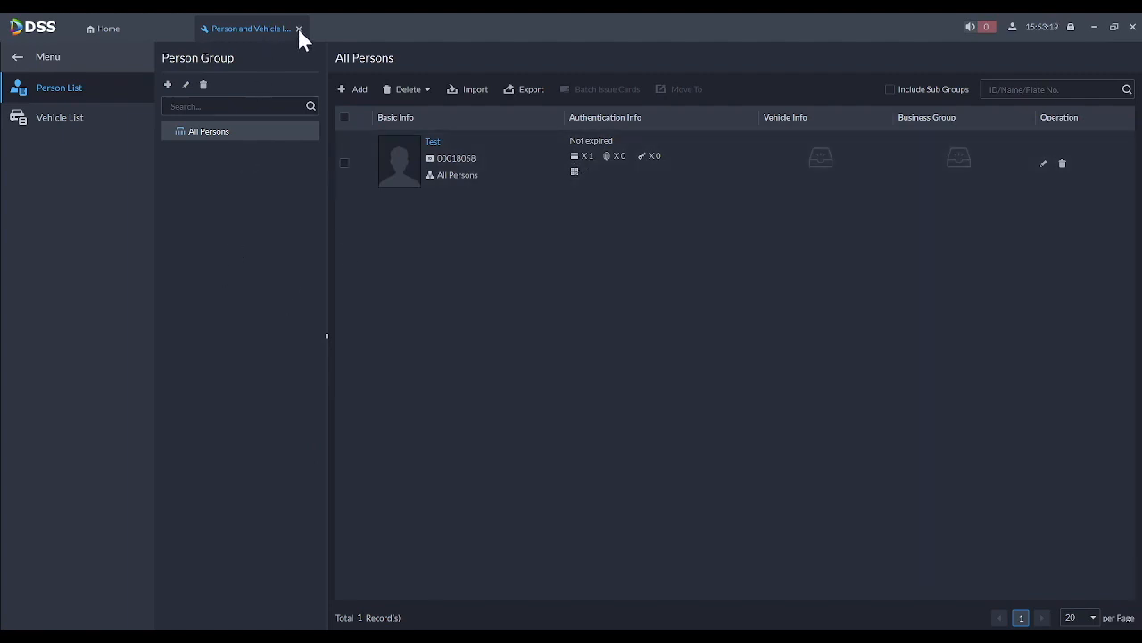
click(299, 29)
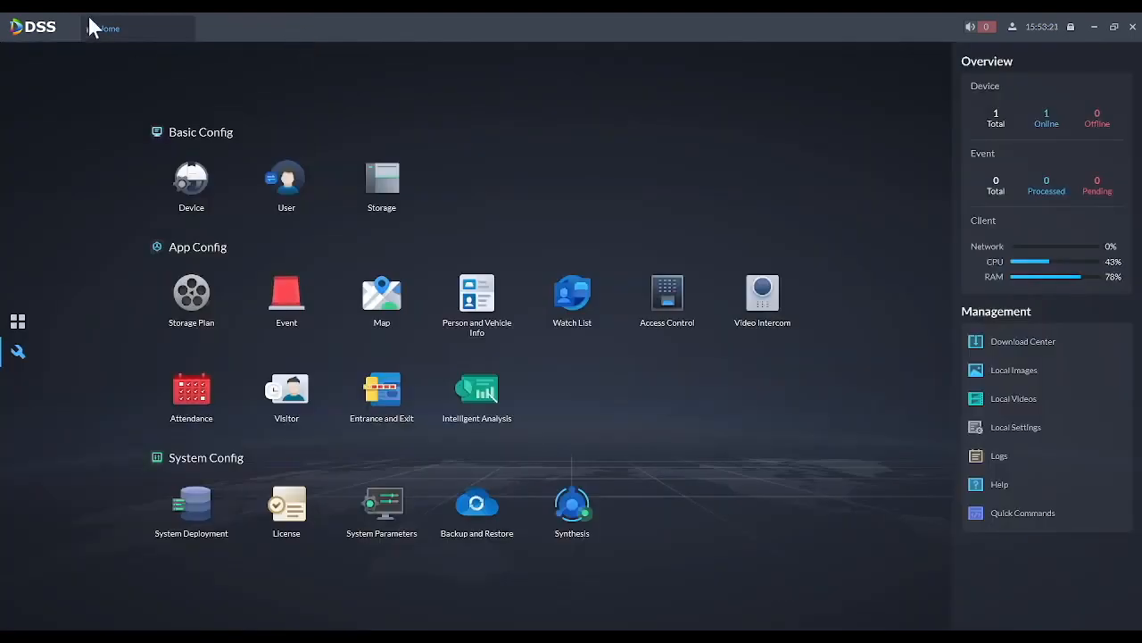
click(677, 308)
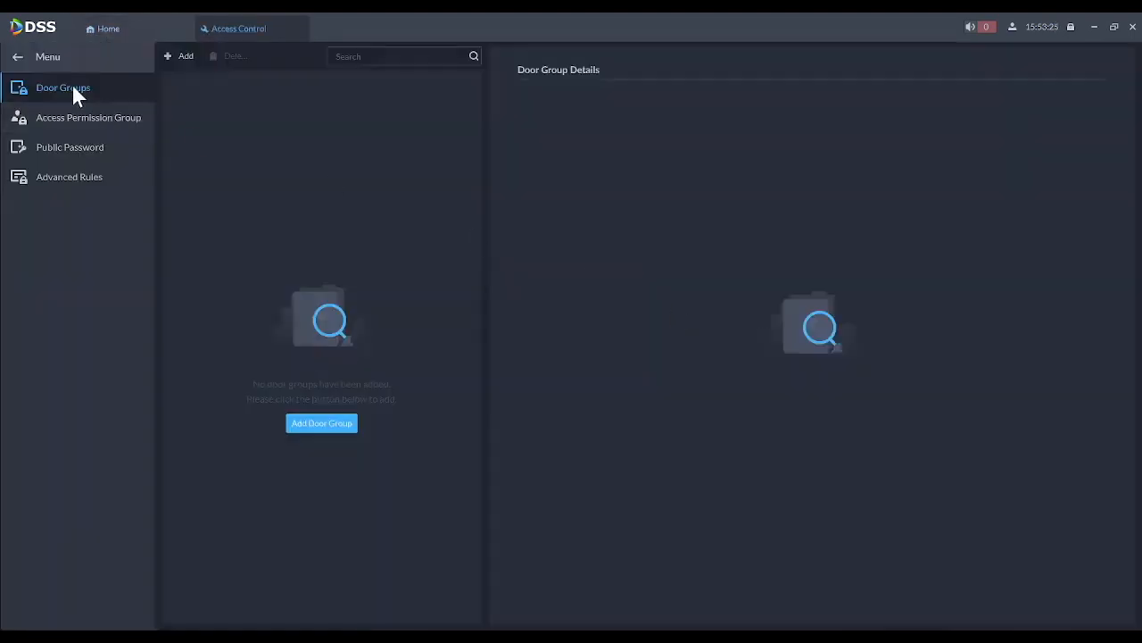
- Create door group 'All Doors' covering ASC2204C-S channels 1–4
click(181, 55)
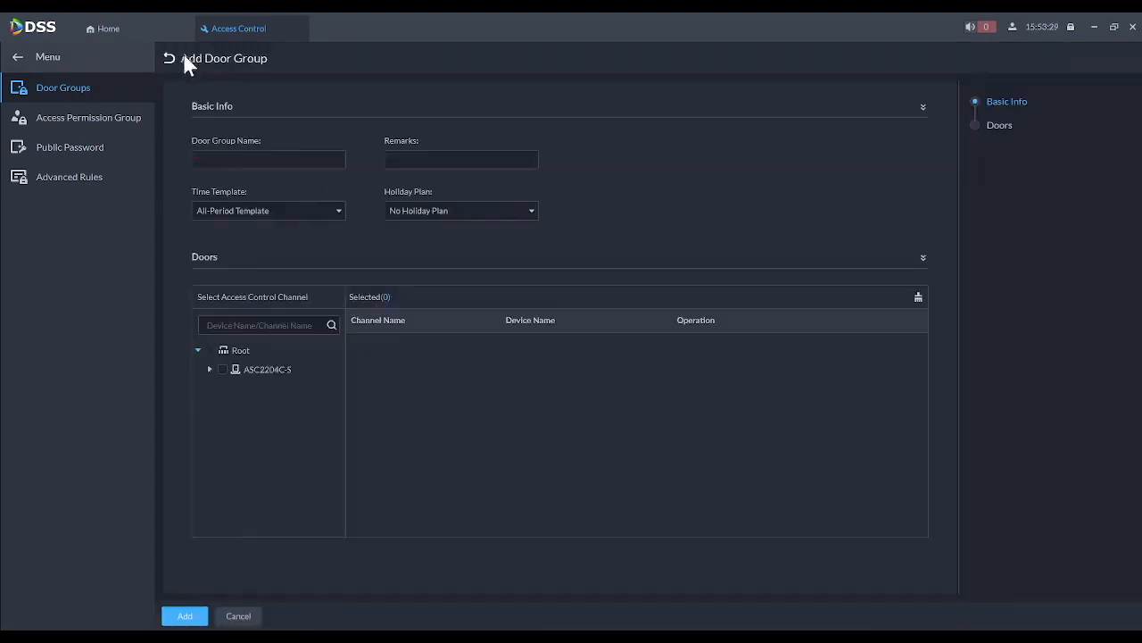
click(268, 159)
text(All Doors)
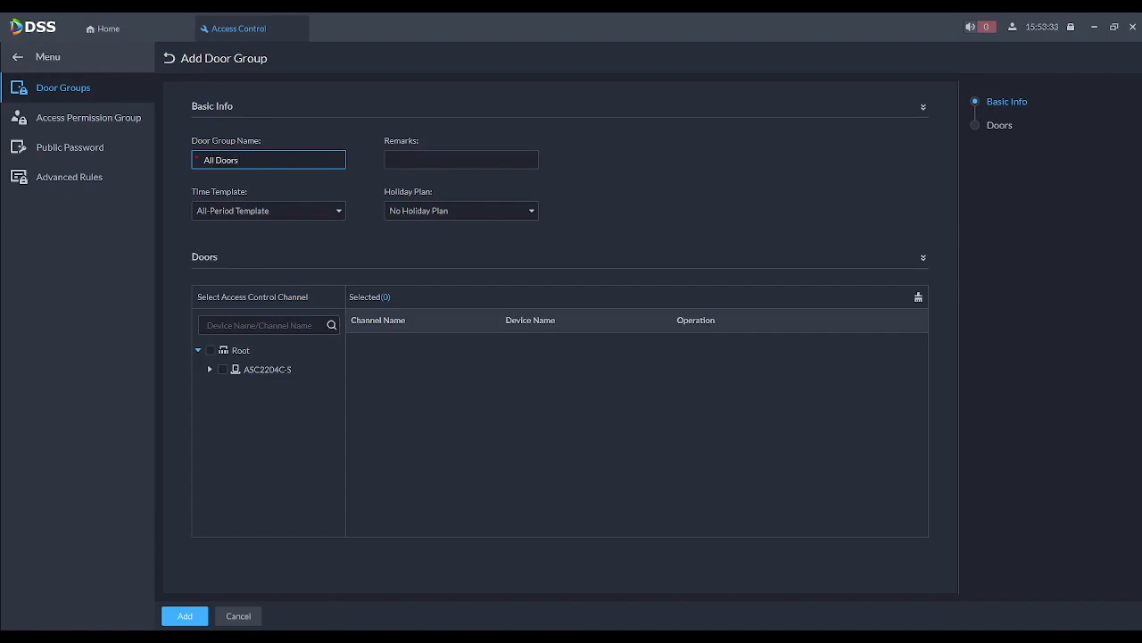
click(210, 370)
click(222, 369)
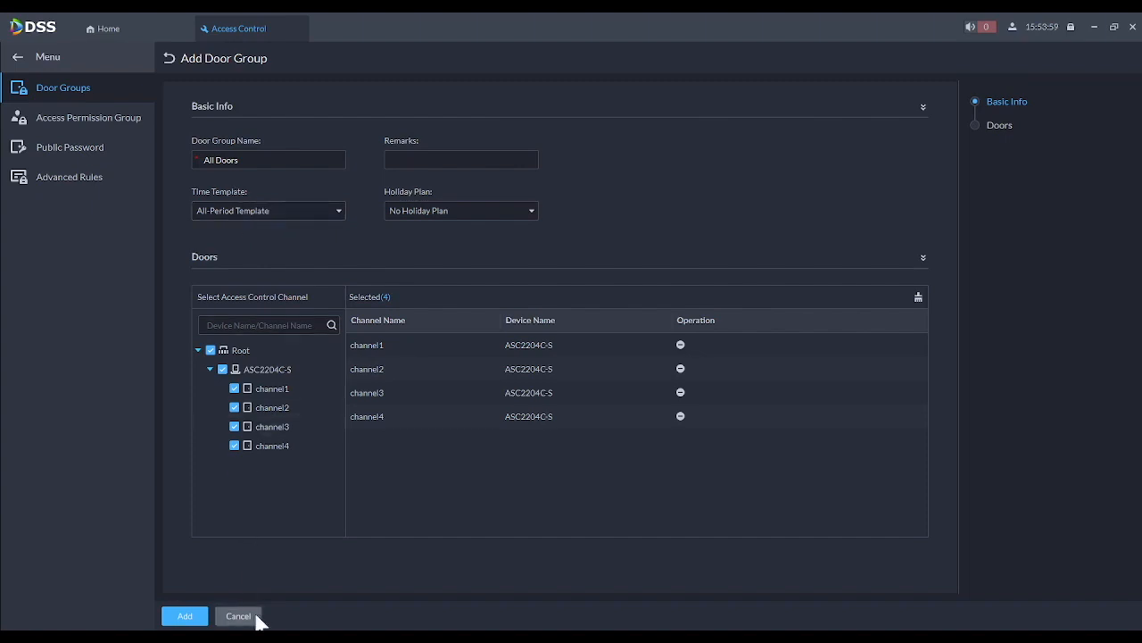
click(182, 616)
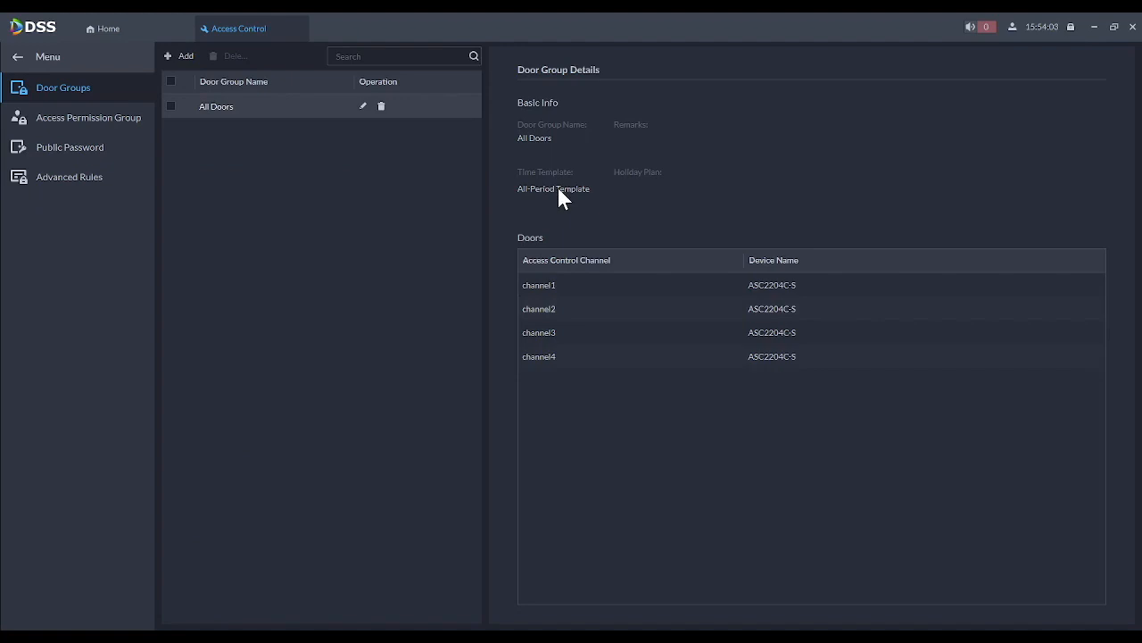
click(63, 119)
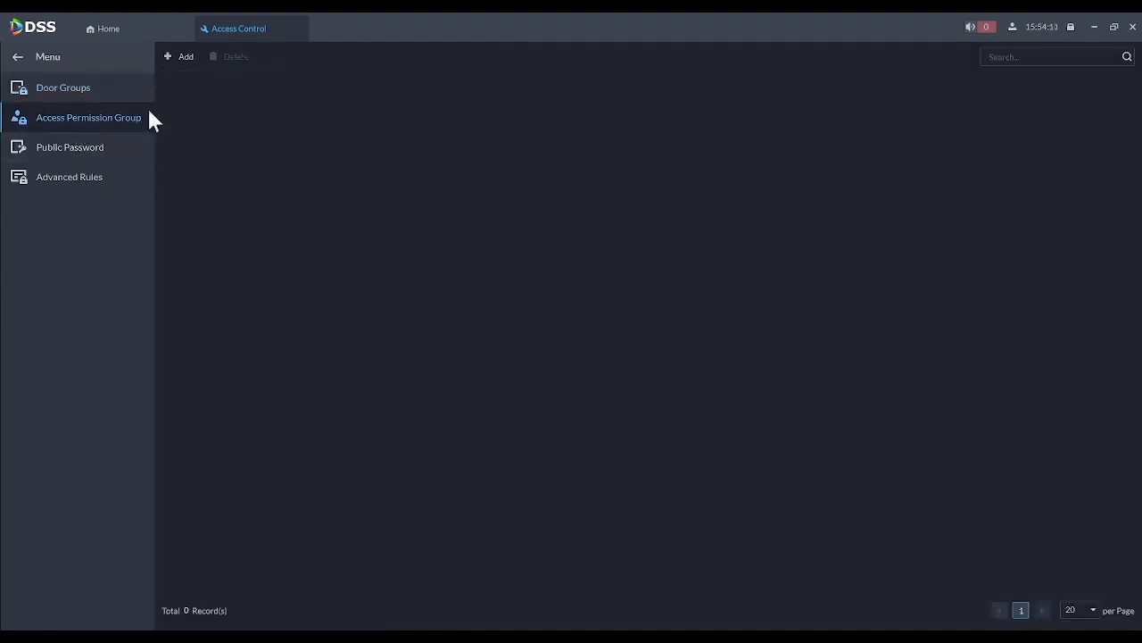
- Add access permission group 'Staff' linked to the All Doors door group
click(183, 56)
click(254, 158)
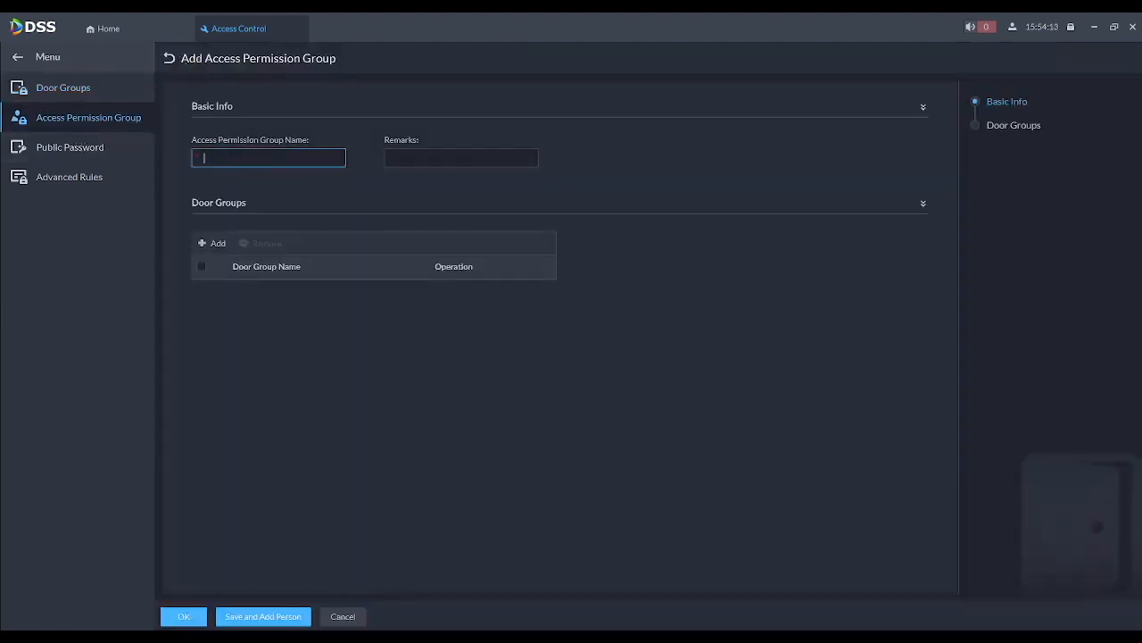
text(Staff)
click(218, 245)
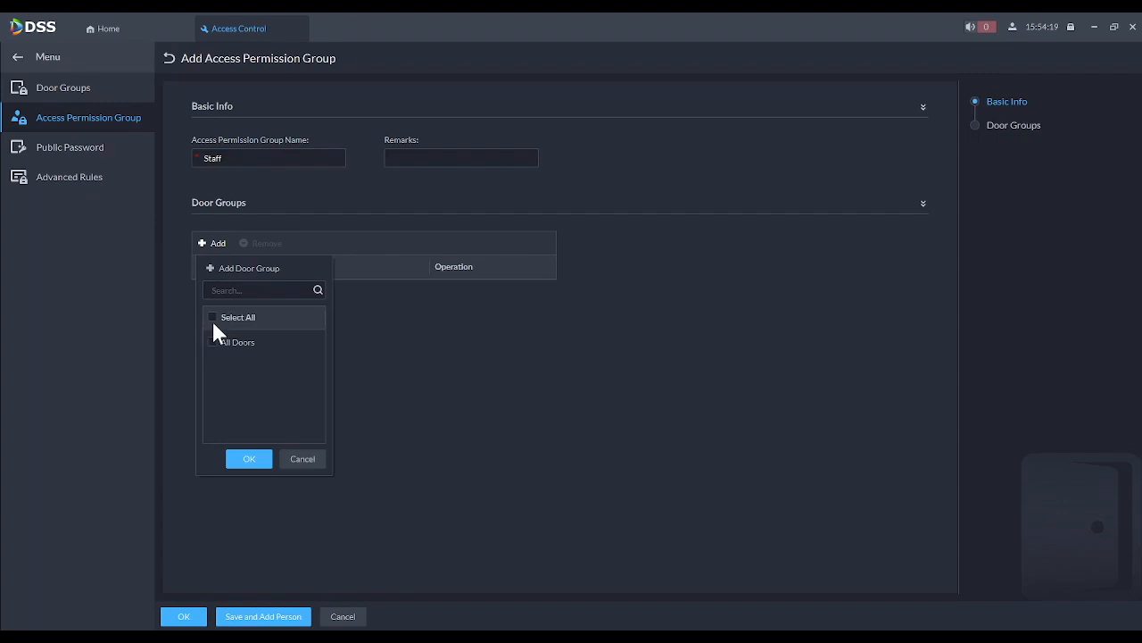
click(213, 343)
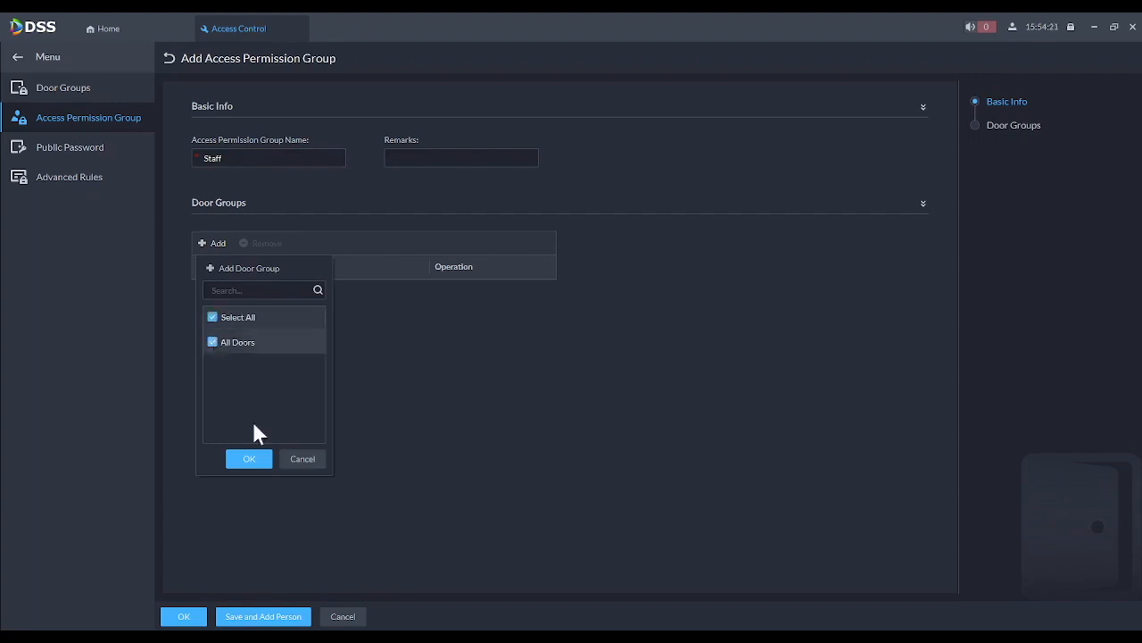
click(264, 462)
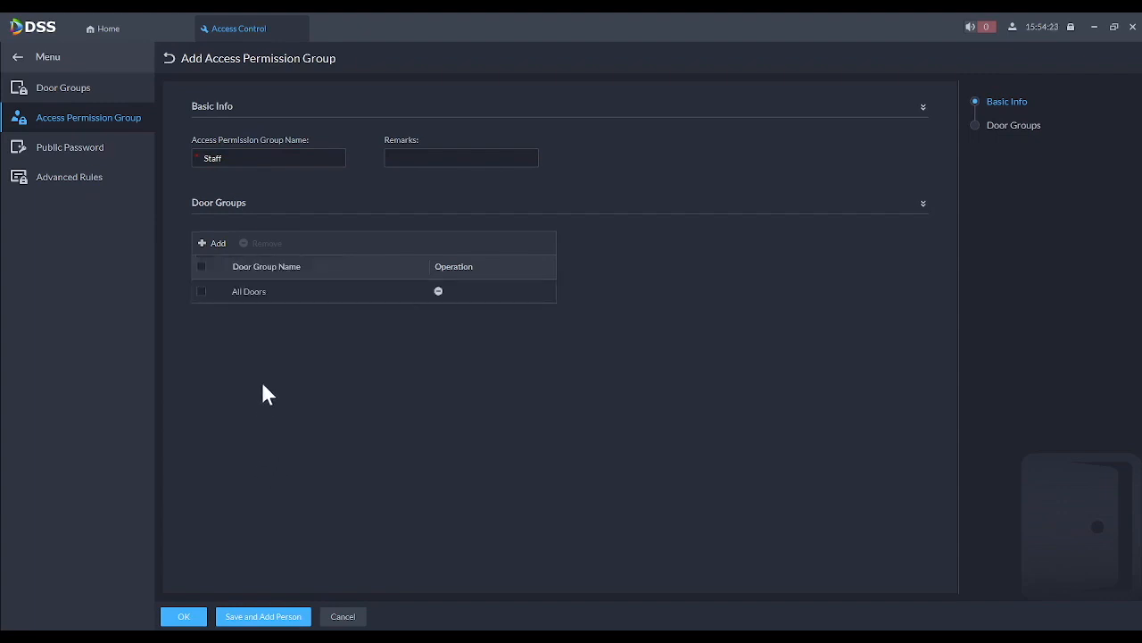
click(189, 617)
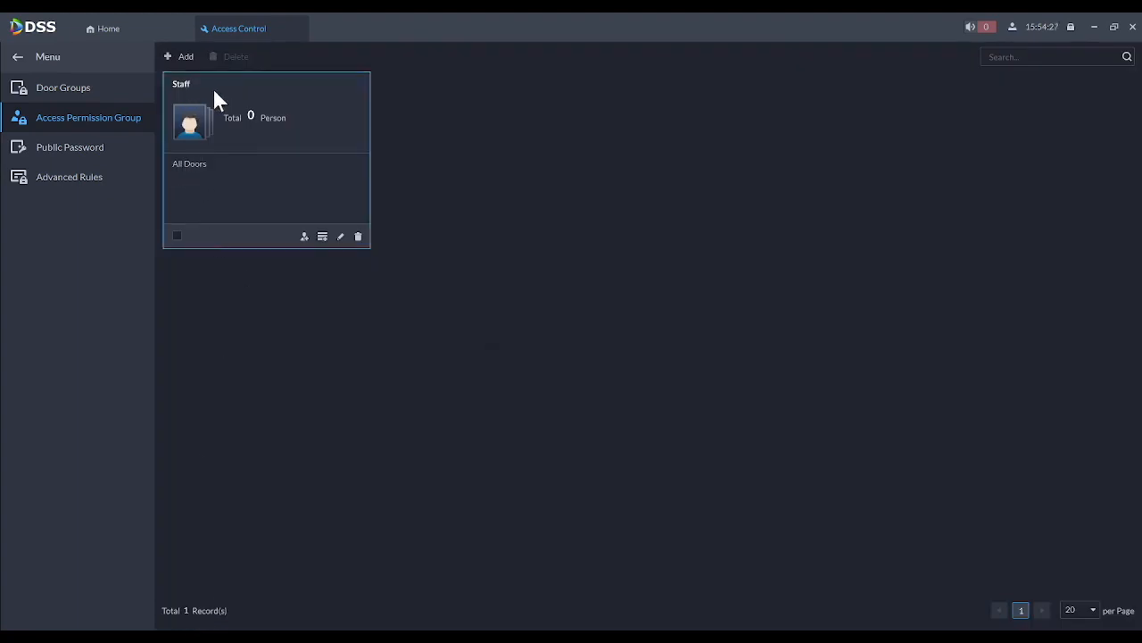
- Add the one listed person to the Staff permission group by person
click(322, 236)
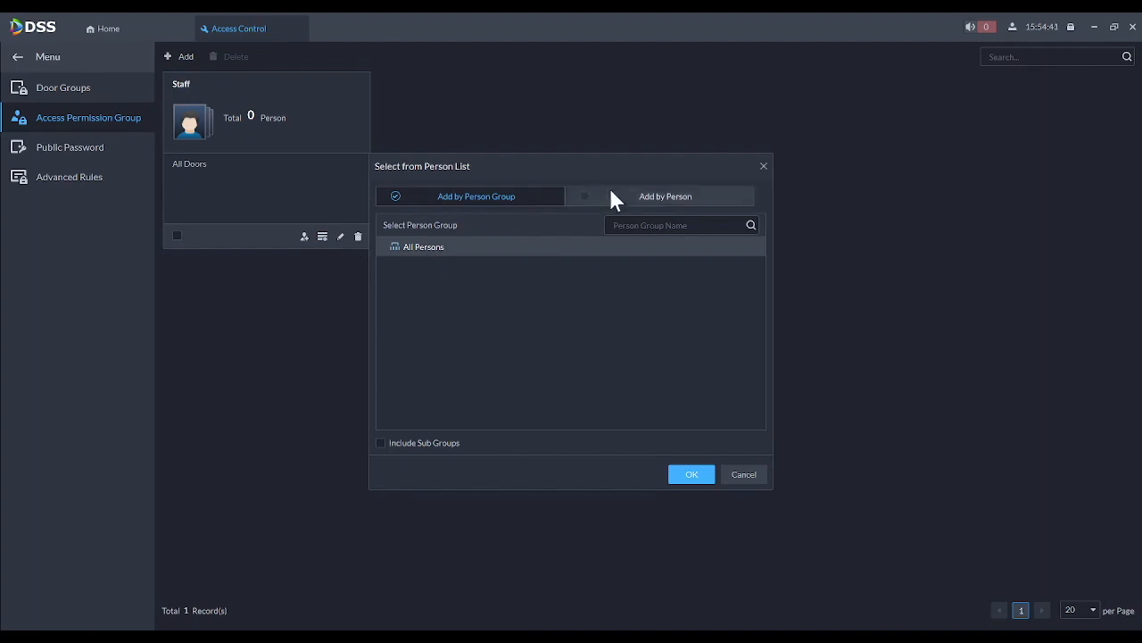
click(587, 204)
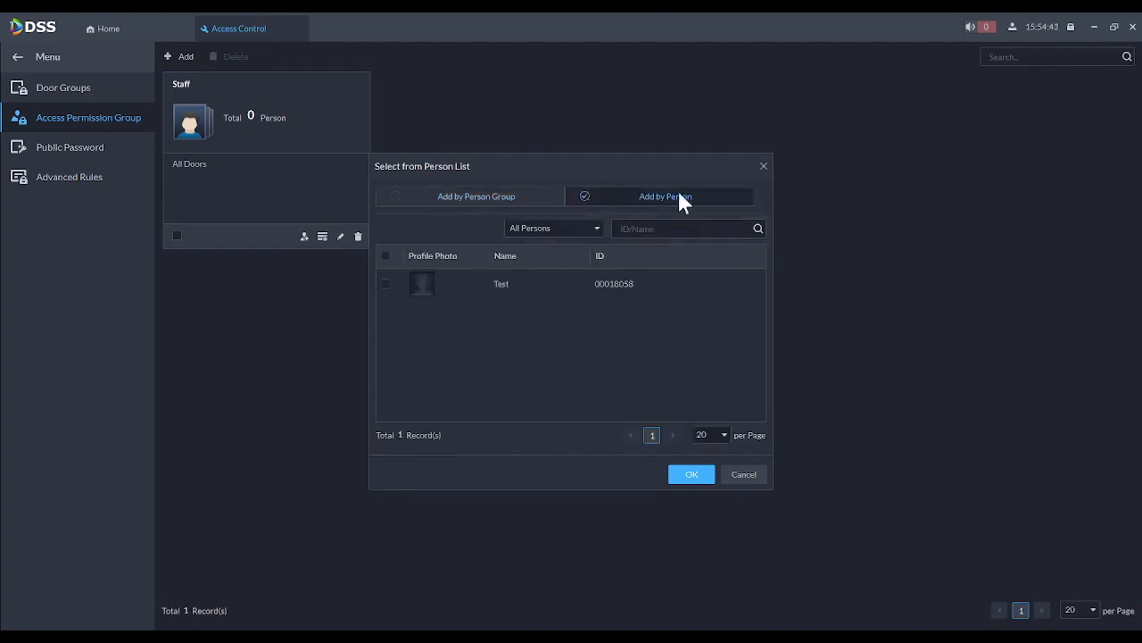
click(385, 284)
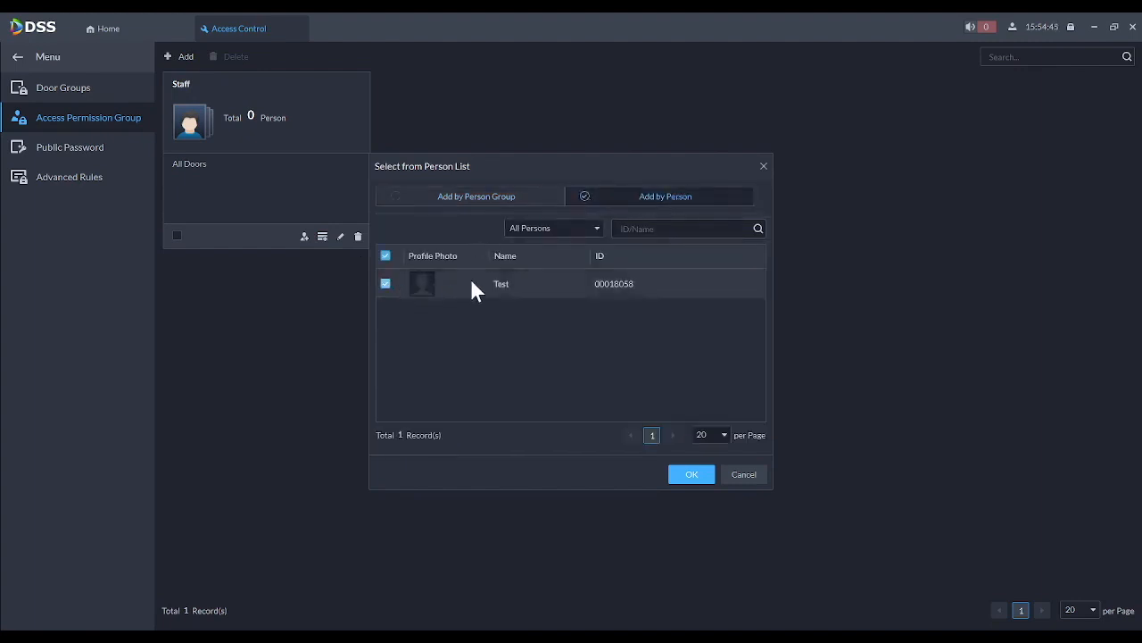
click(690, 477)
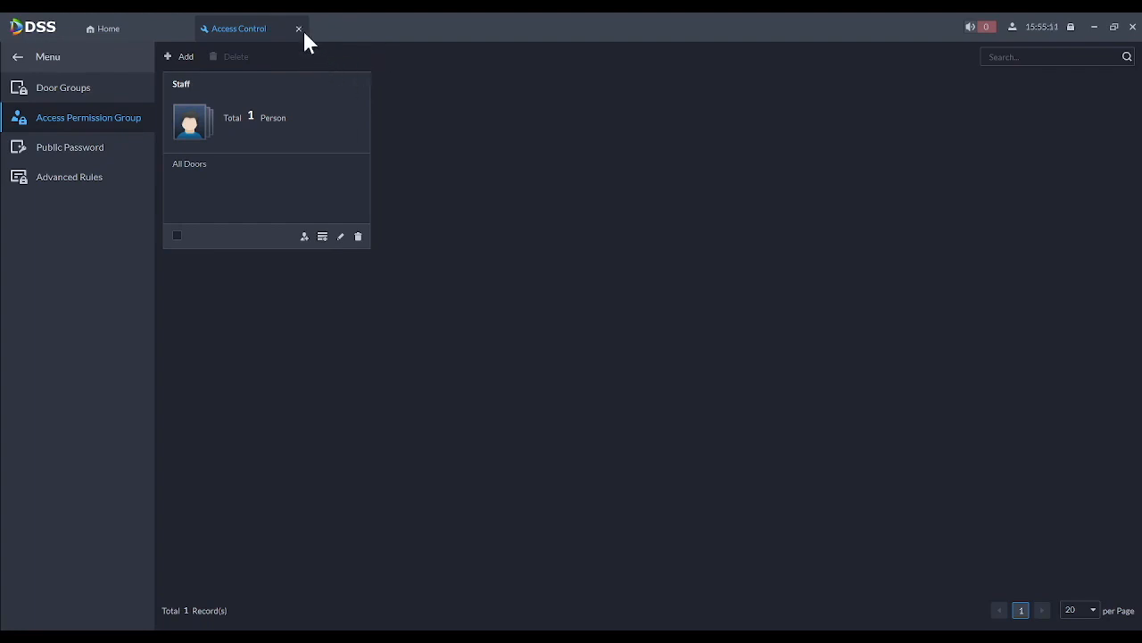
- Open the Access Management console and select the ASC2204C-S controller to view its swipe events
click(299, 28)
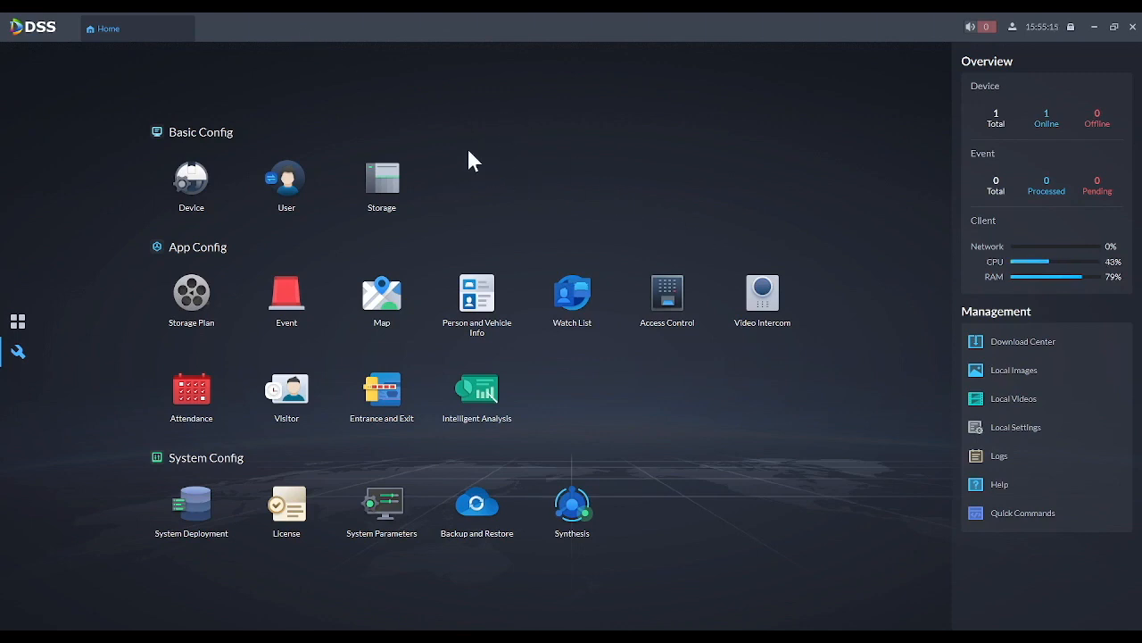
click(18, 323)
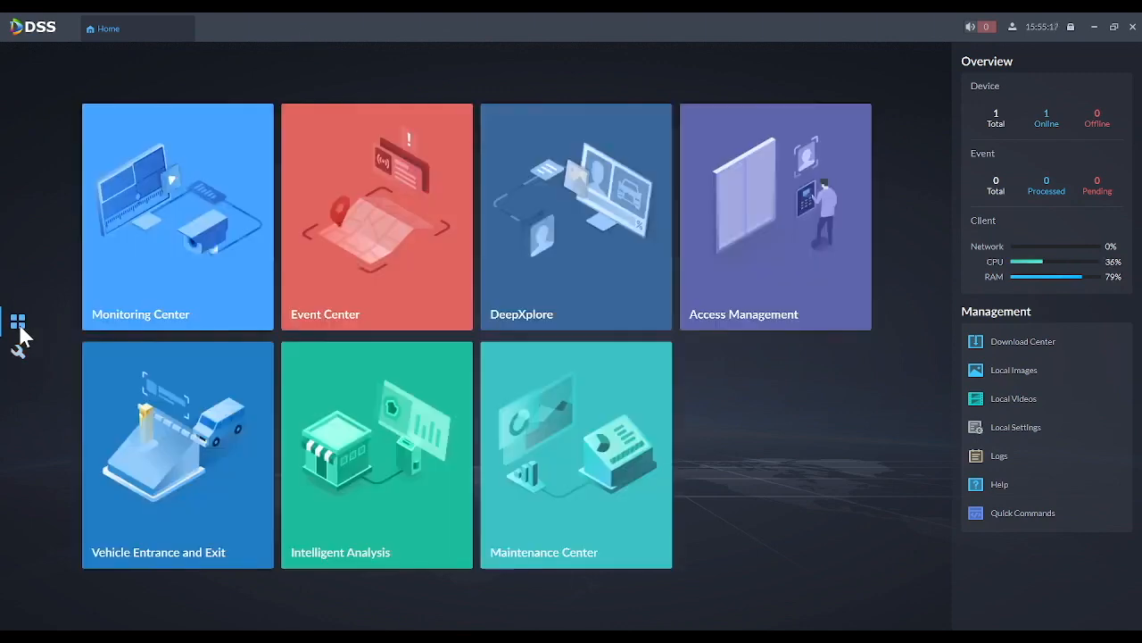
click(730, 300)
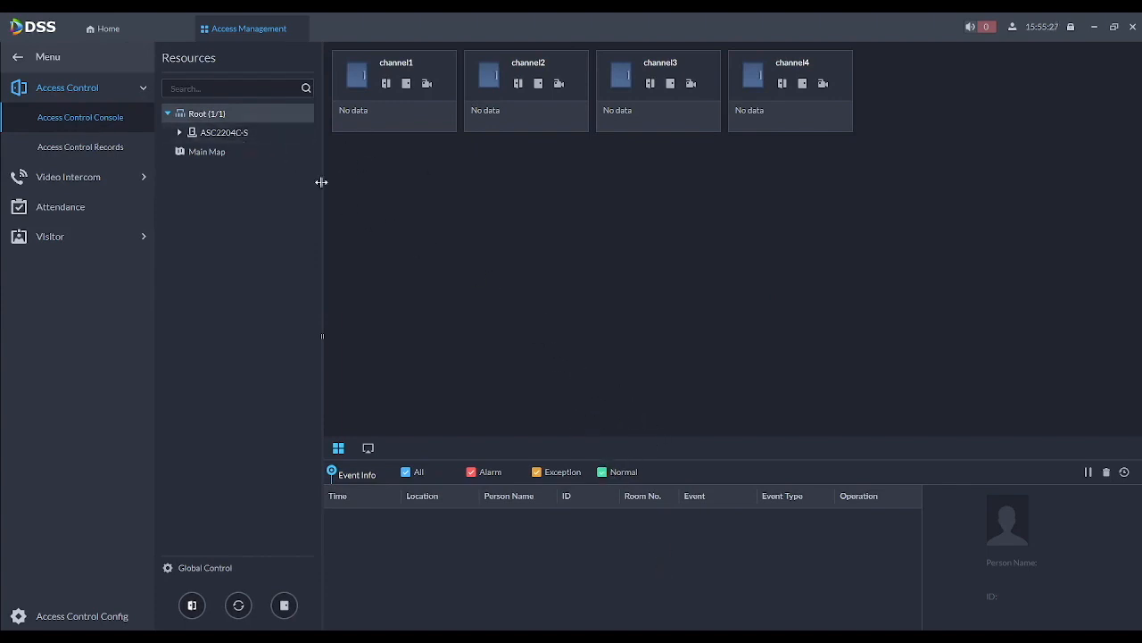
click(201, 135)
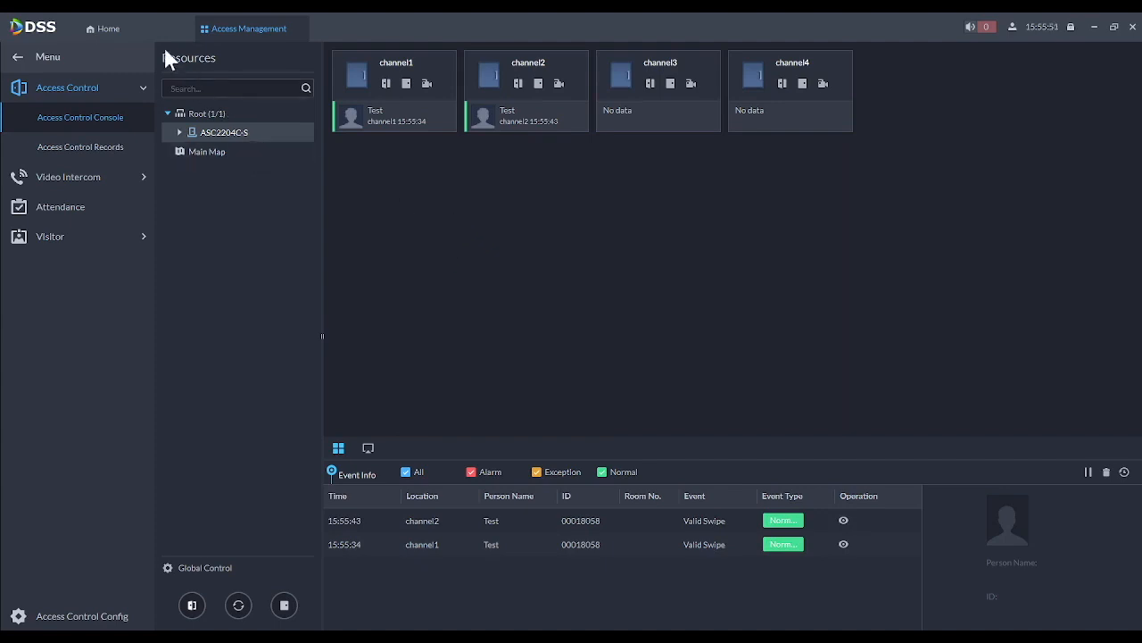
- Change the All Doors door group's time template from All-Period to Weekend Template and save
click(116, 34)
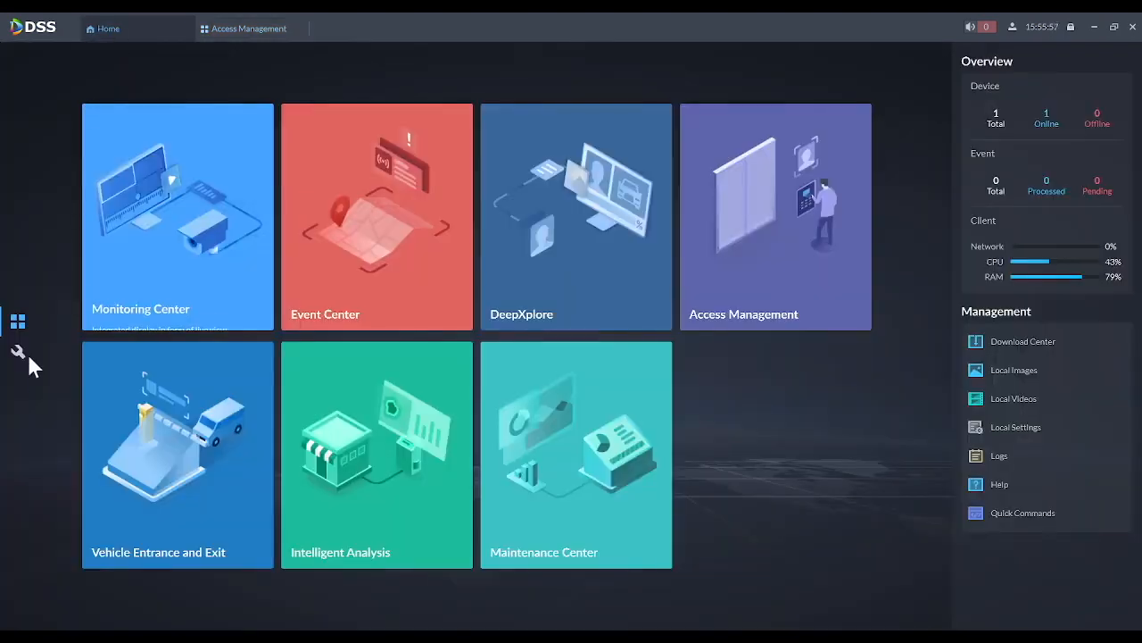
click(20, 354)
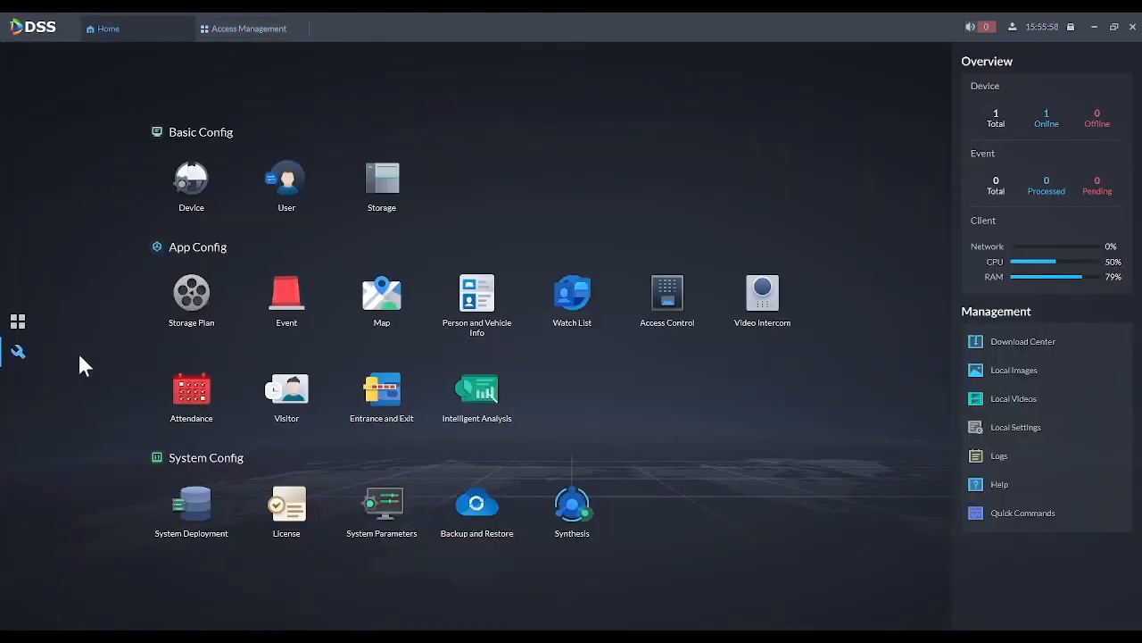
click(661, 303)
click(101, 88)
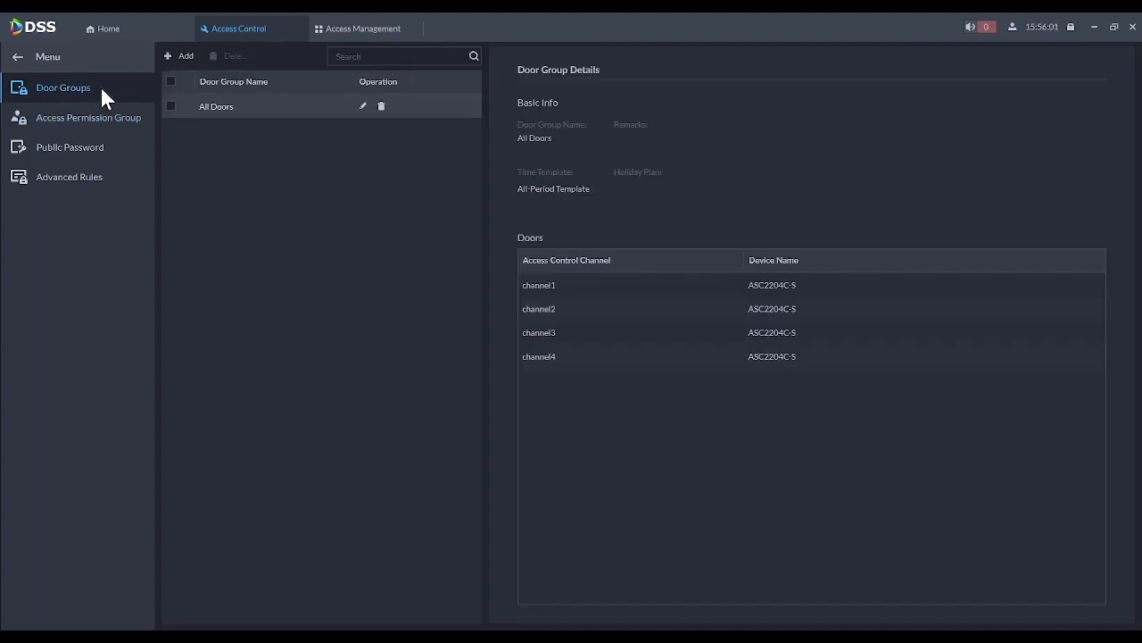
click(364, 107)
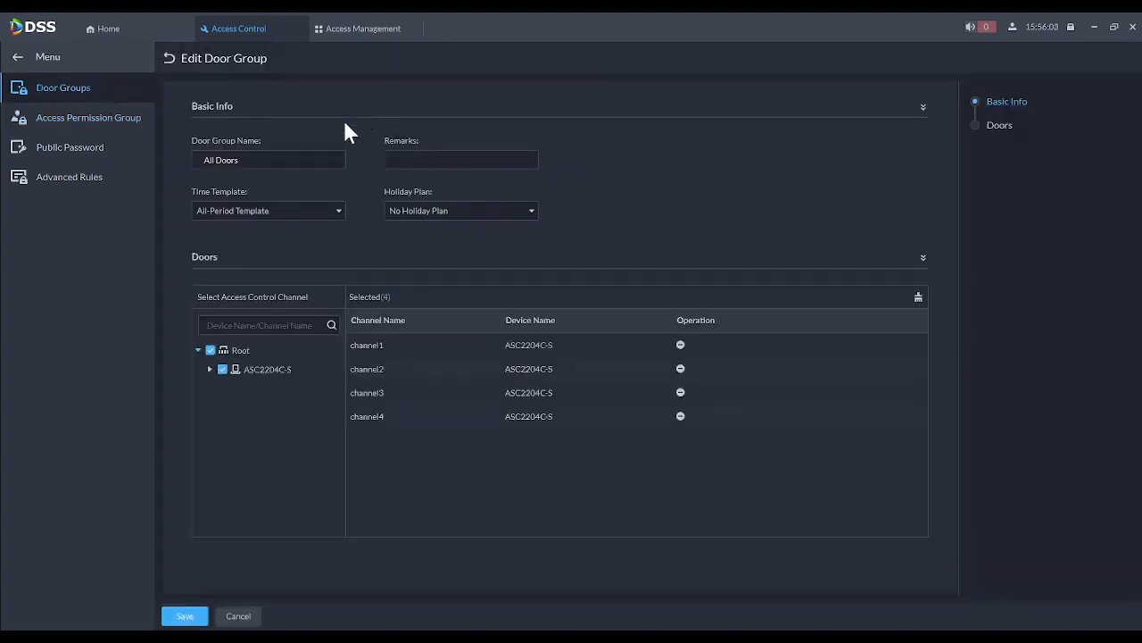
click(228, 214)
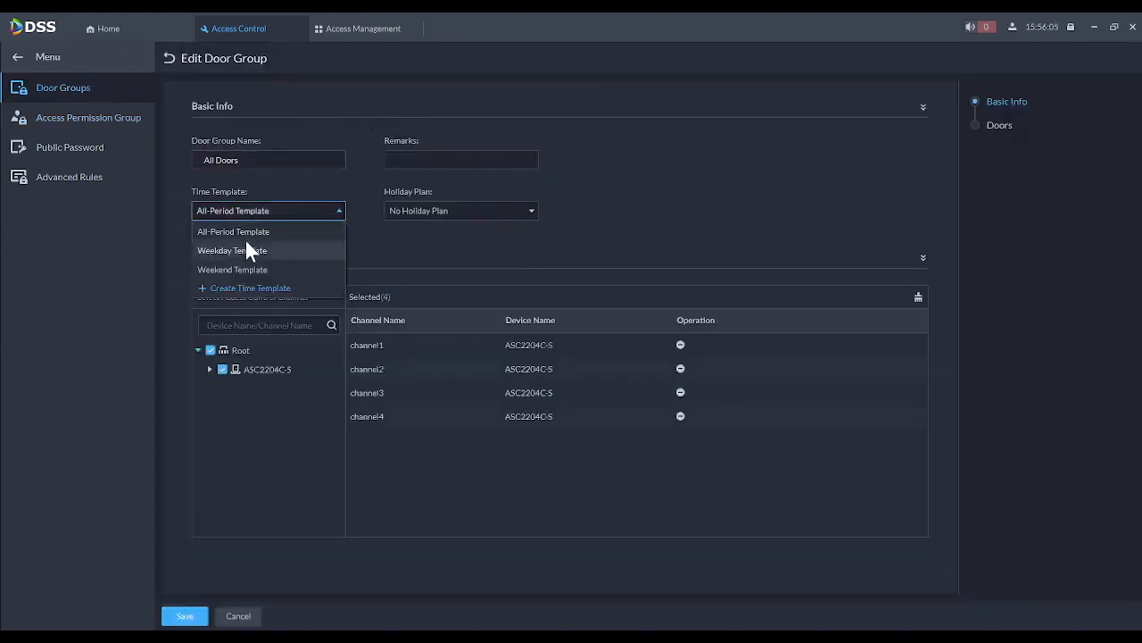
click(245, 271)
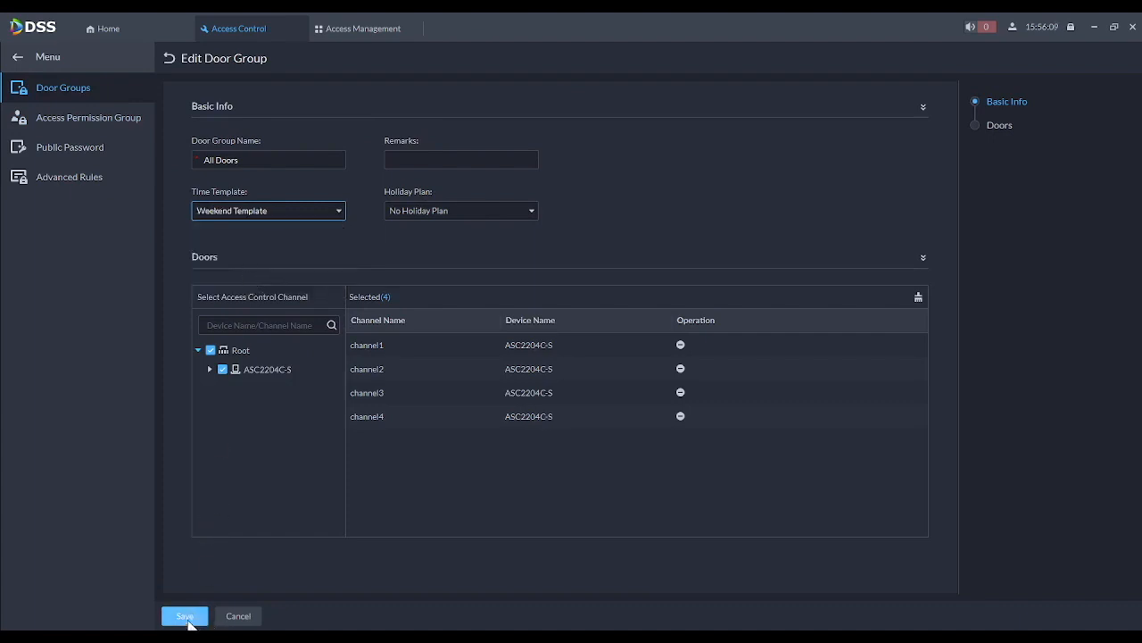
click(187, 618)
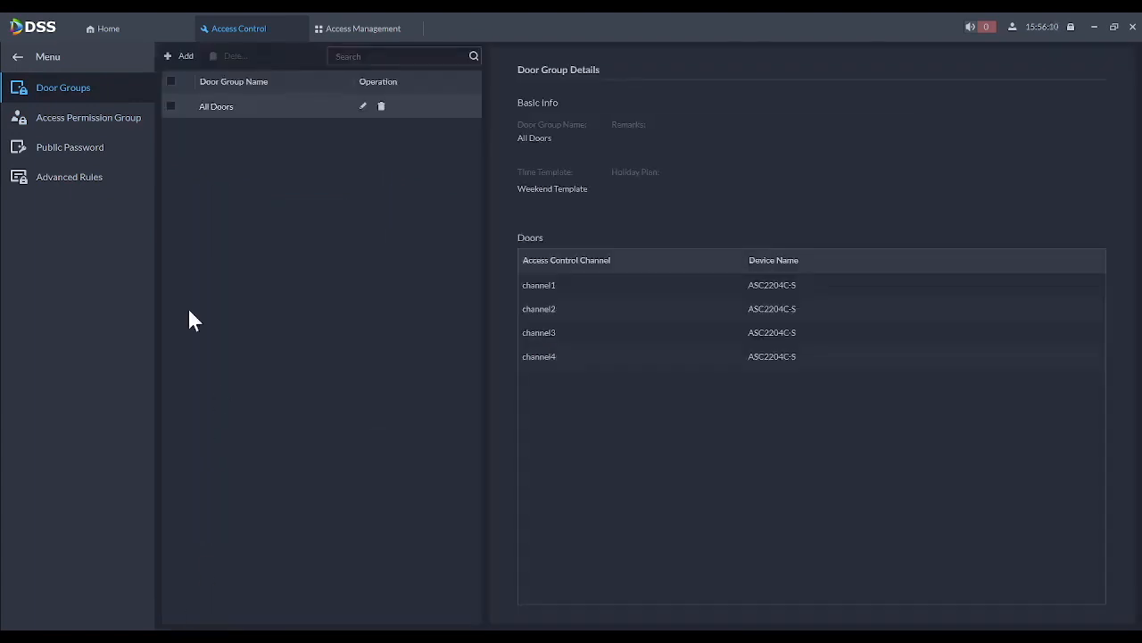
click(62, 118)
- Switch back to the Access Management console to see the channel1 Period Error event
click(352, 35)
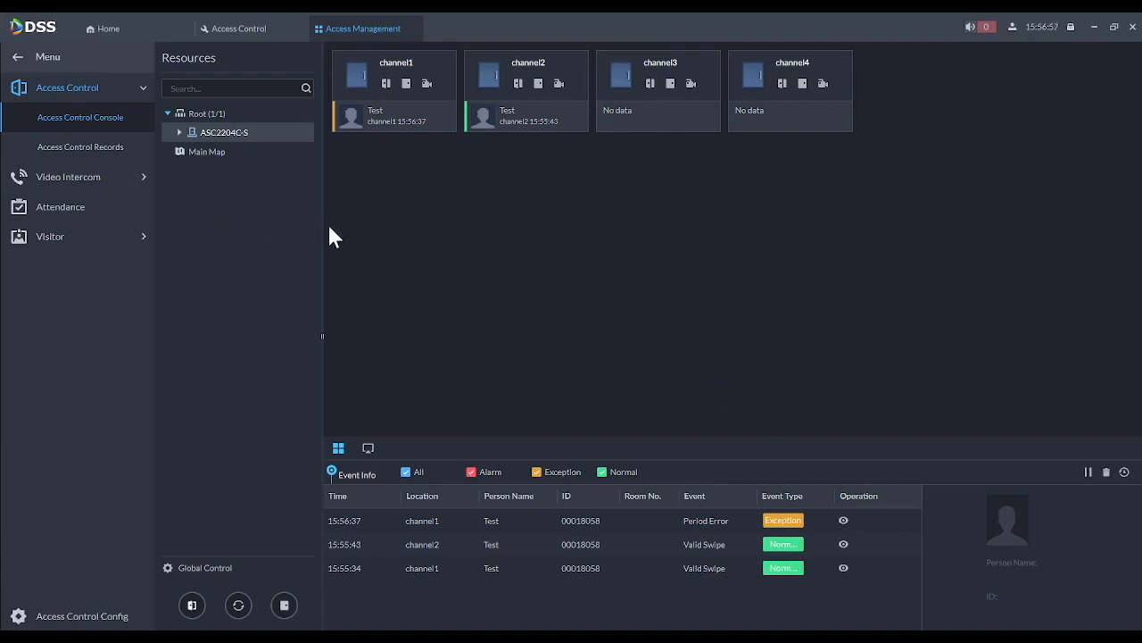
- Search Access Control Records for all four ASC2204C-S channels over 2022-02-11
click(77, 146)
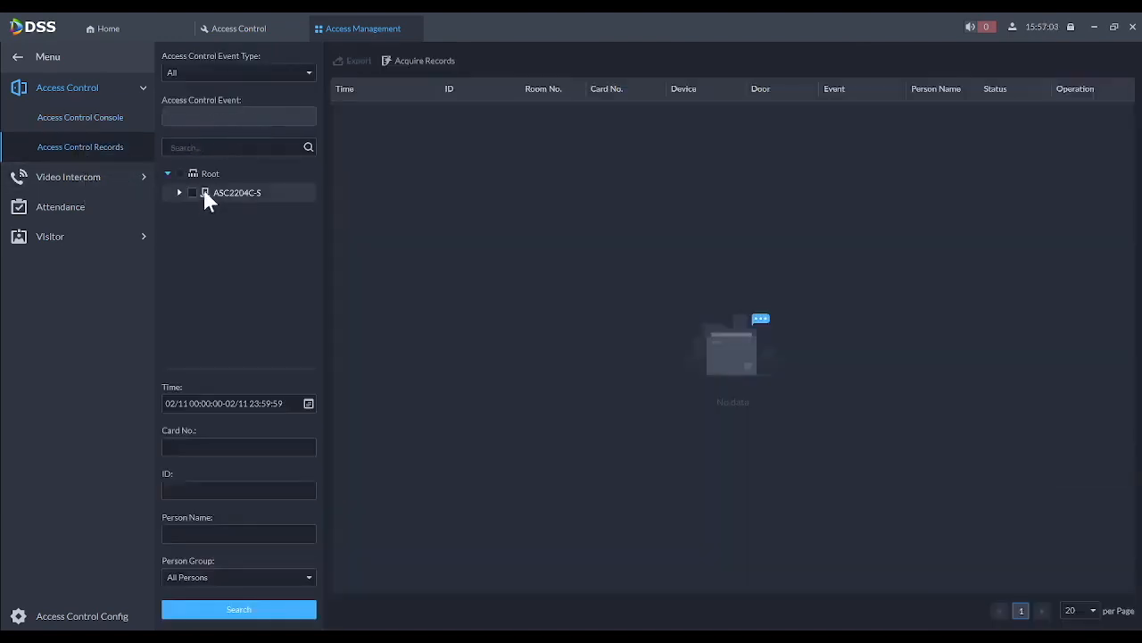
click(180, 193)
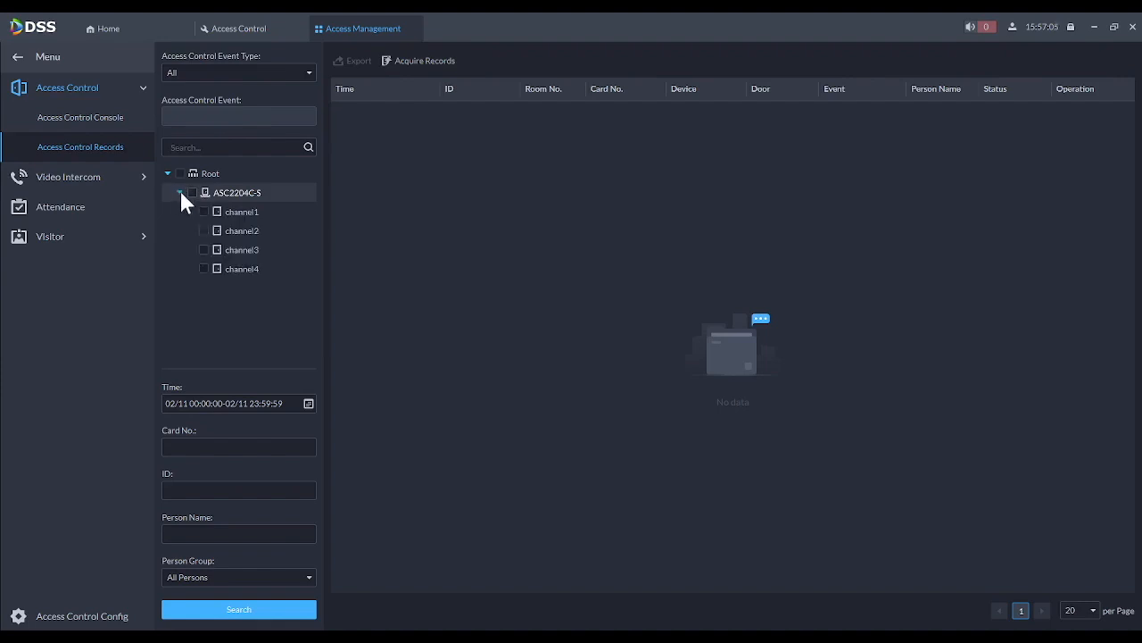
click(192, 194)
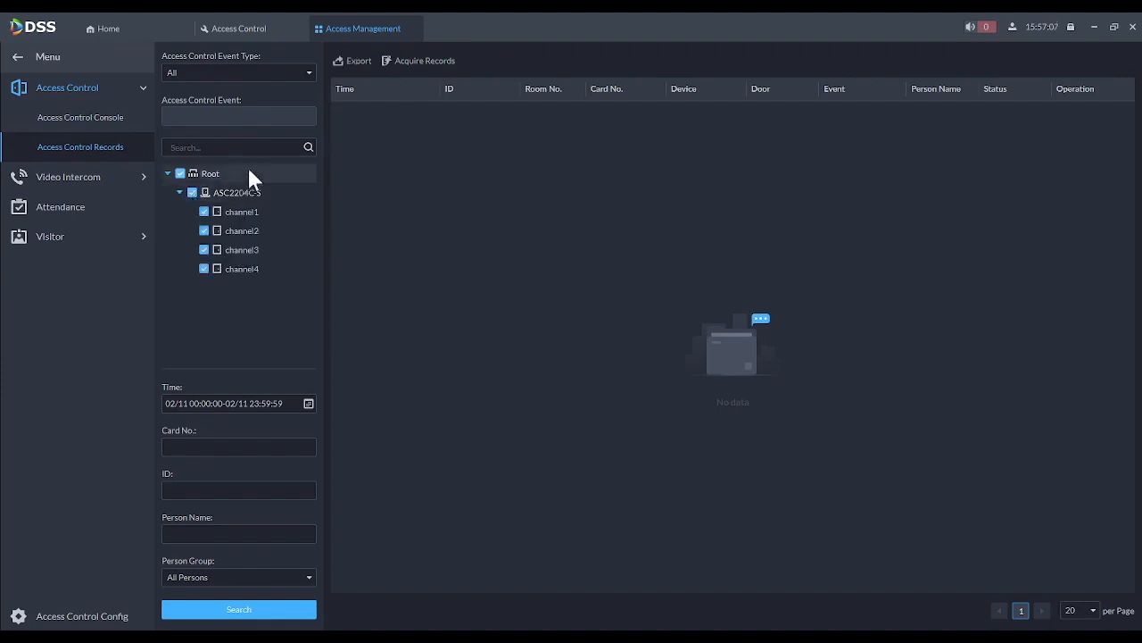
click(311, 406)
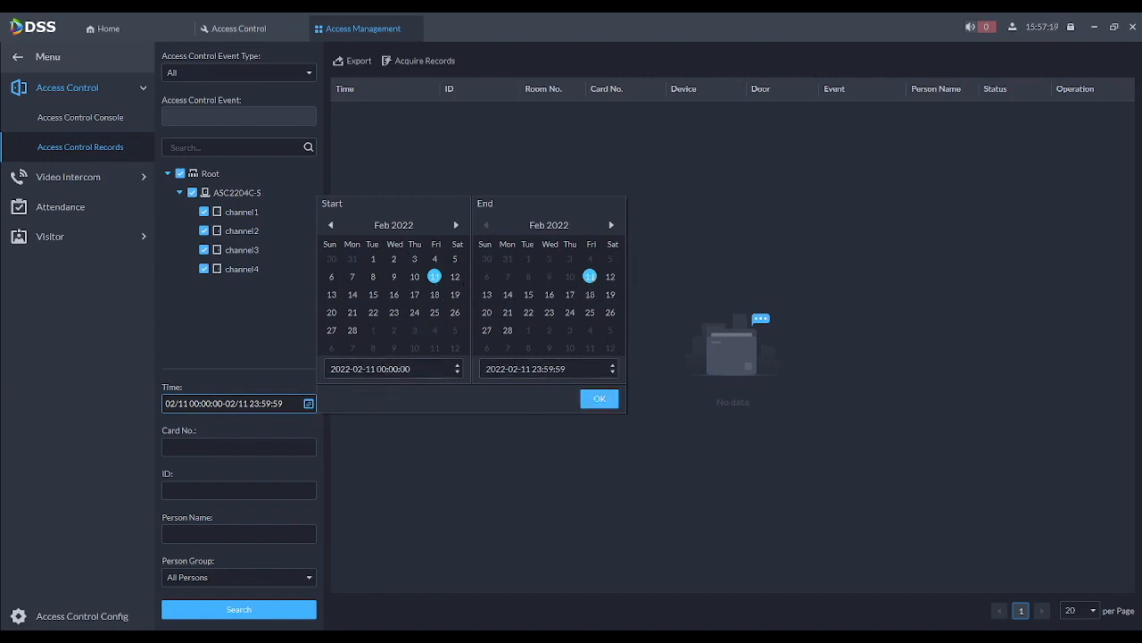
click(599, 399)
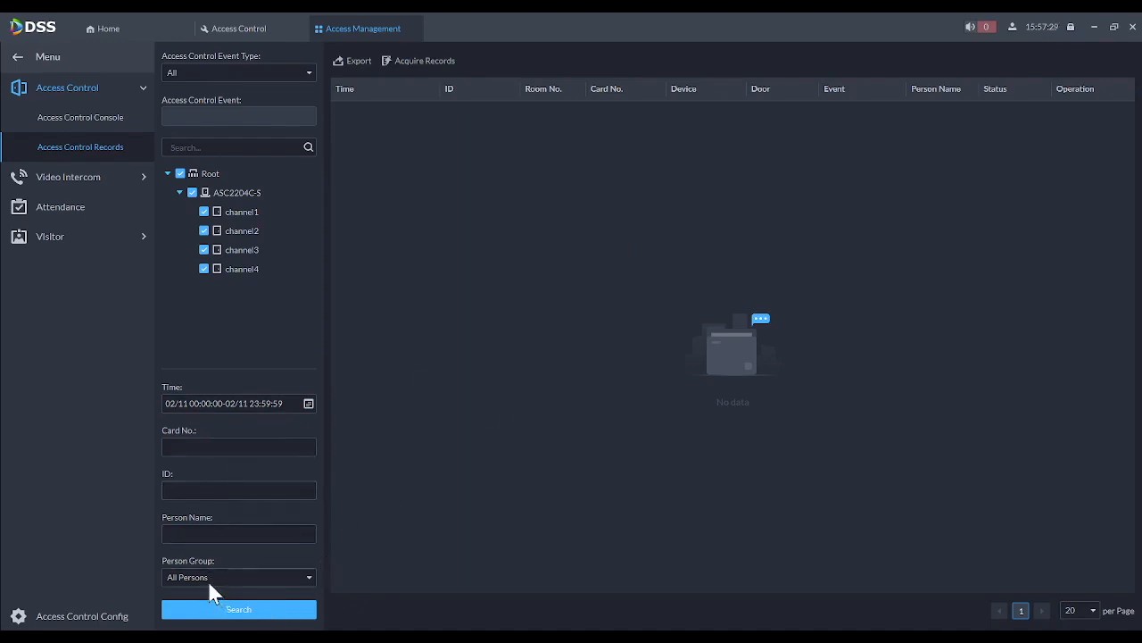
click(225, 610)
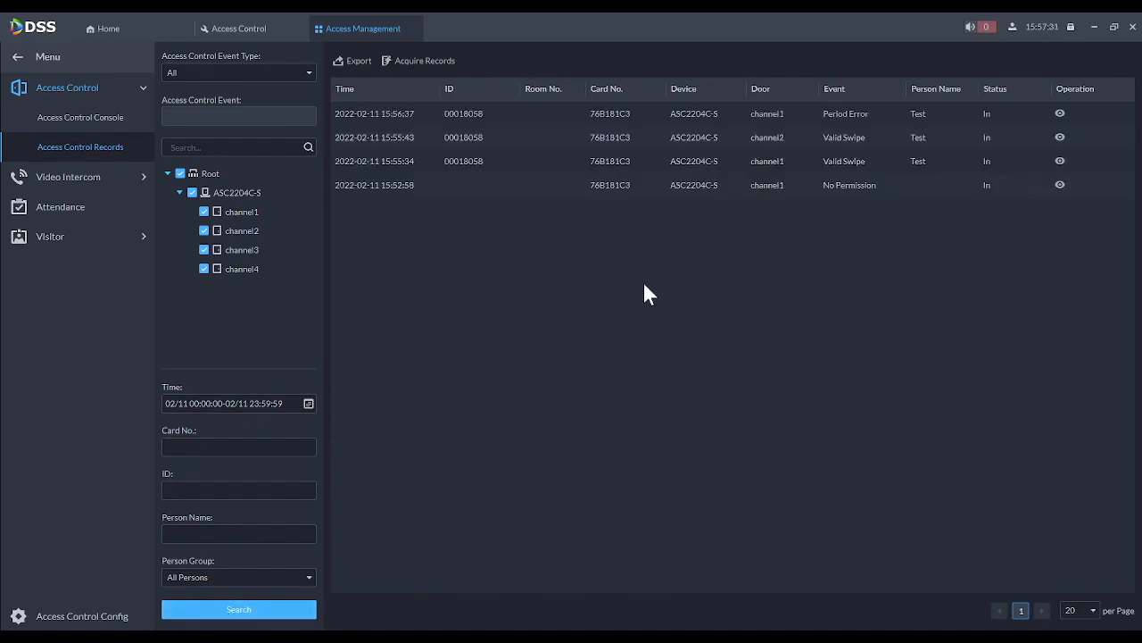